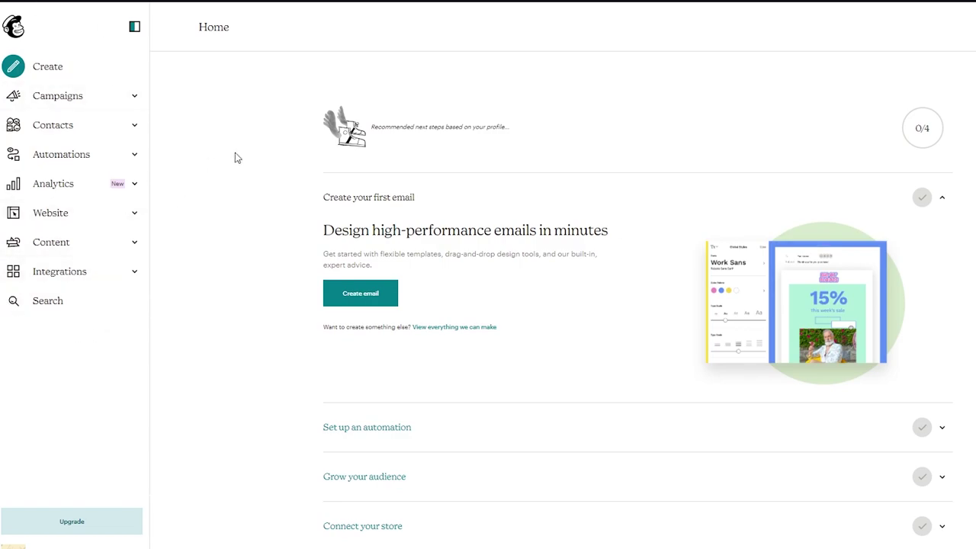
- Open the Form builder from the audience's signup forms
left_click(133, 130)
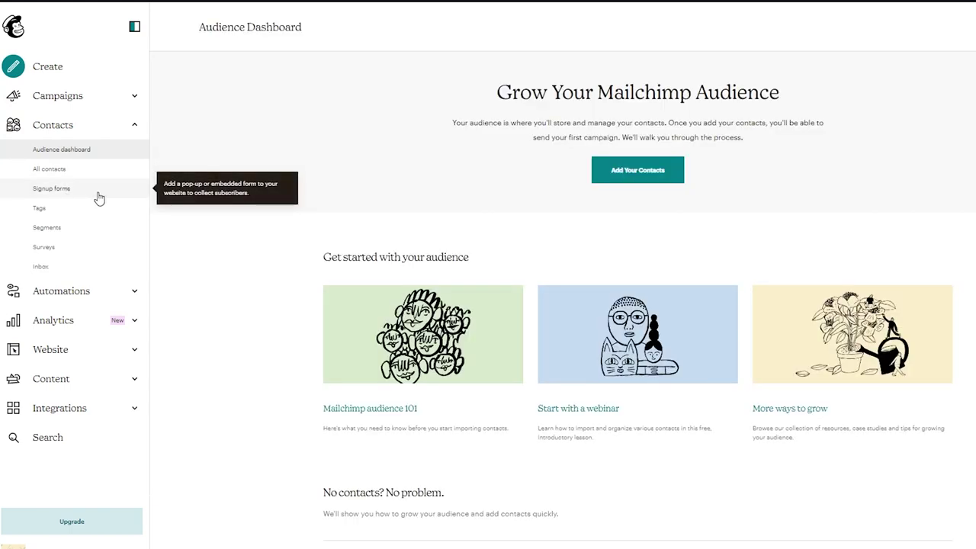
left_click(99, 197)
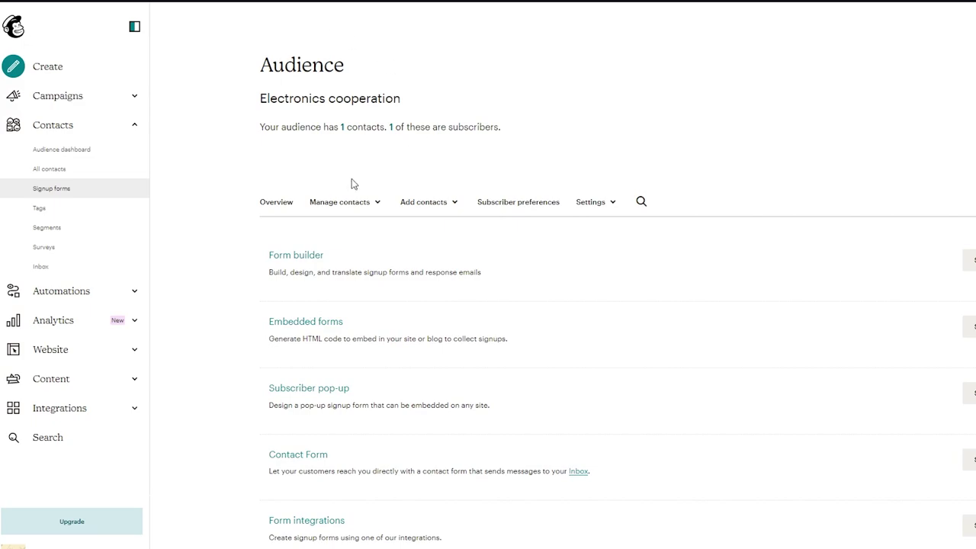
scroll(350, 183, "down", 1)
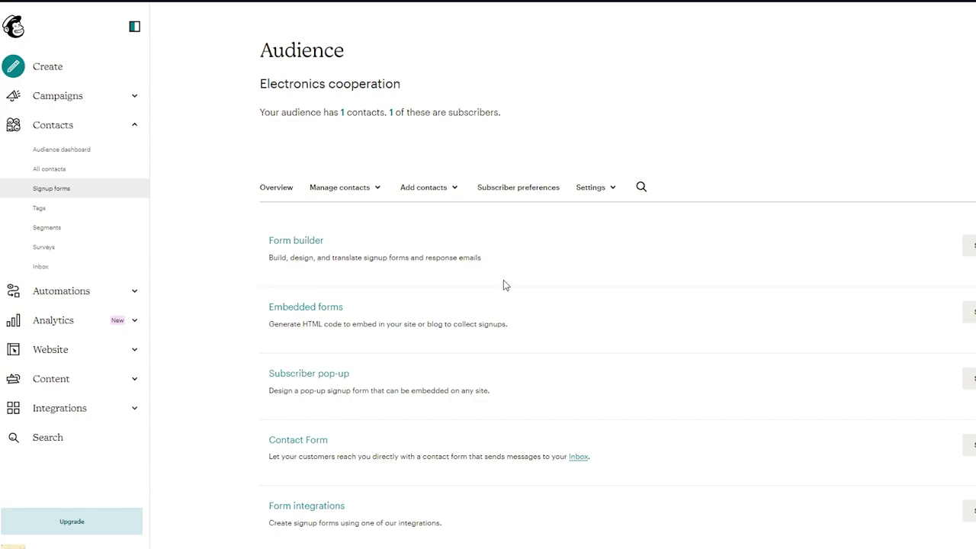
left_click(968, 245)
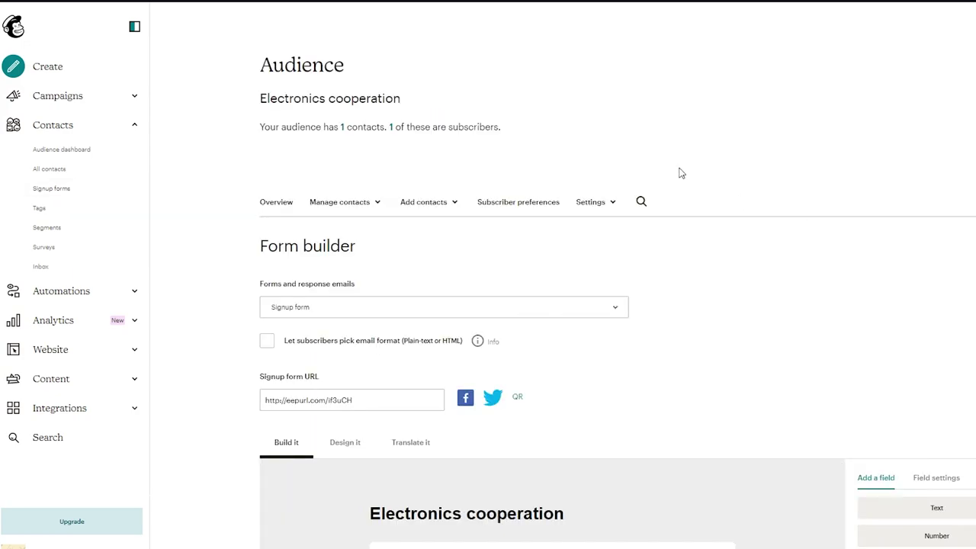
- Review the available forms and response emails, keeping Signup form selected, and read the info on letting subscribers pick their email format
scroll(681, 173, "down", 2)
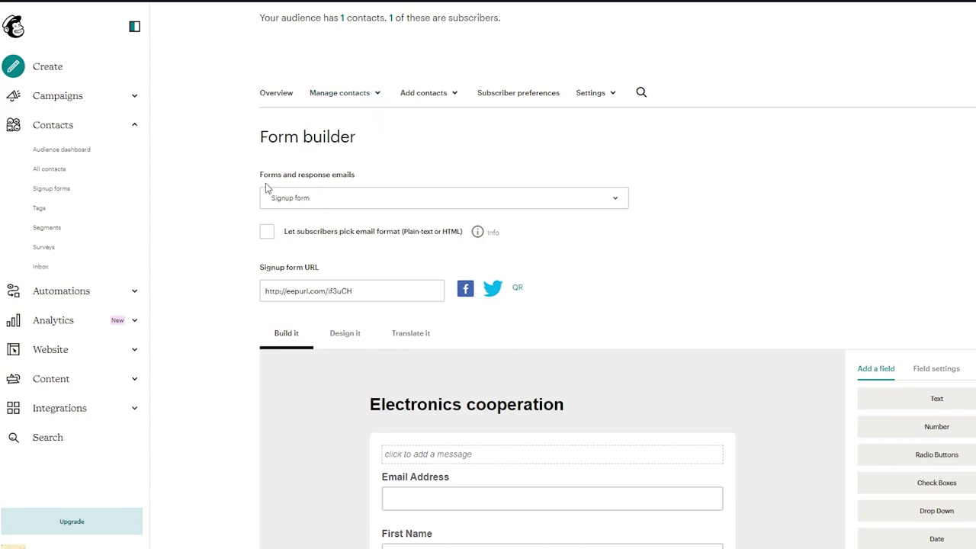
left_click(383, 200)
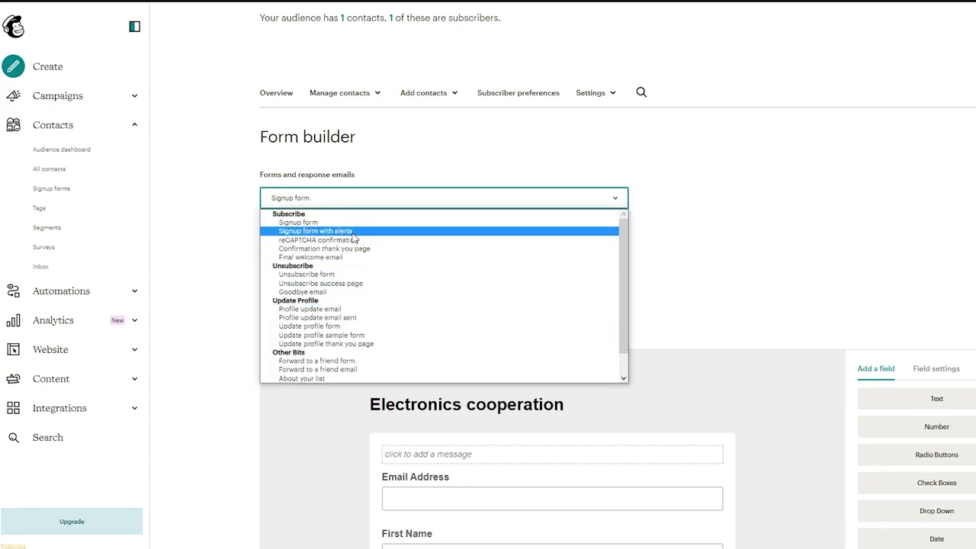
scroll(360, 293, "down", 1)
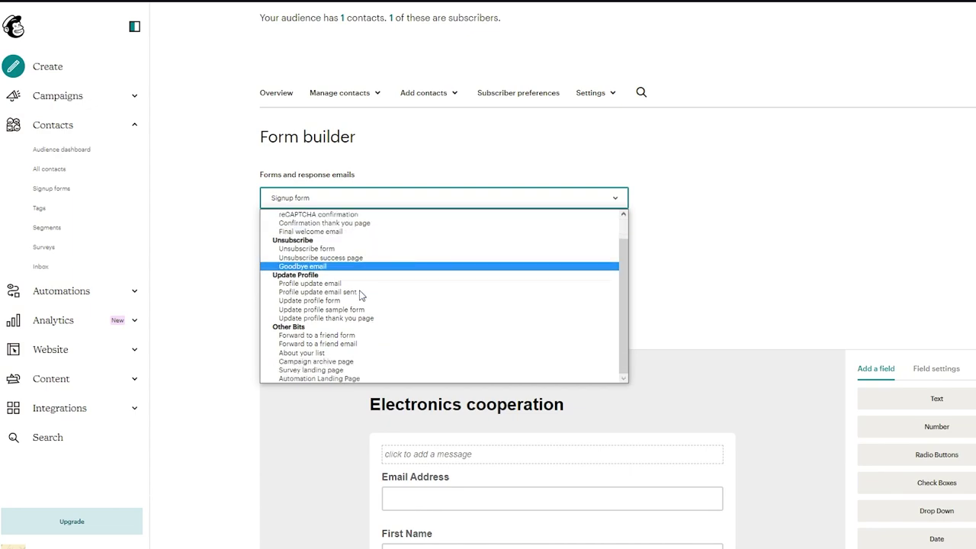
scroll(361, 295, "up", 2)
left_click(317, 225)
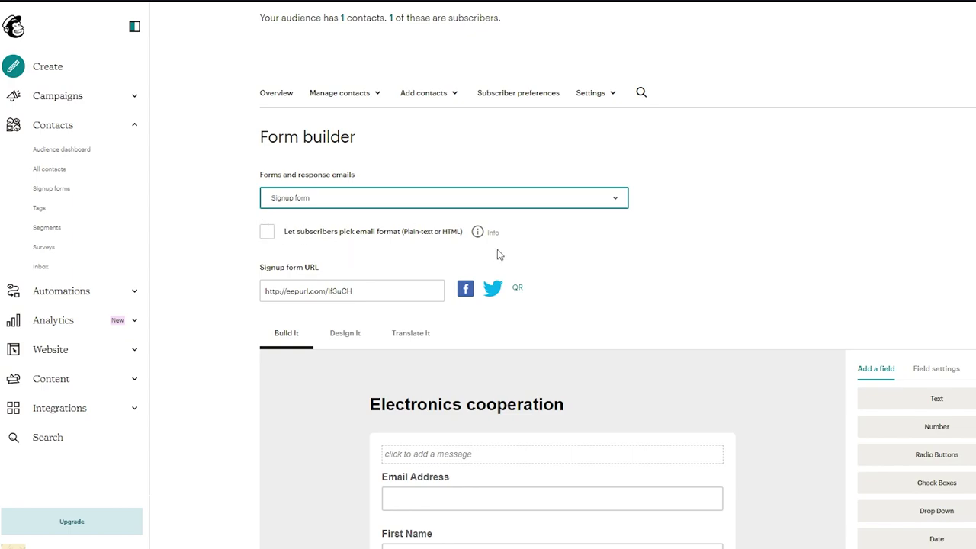
left_click(478, 232)
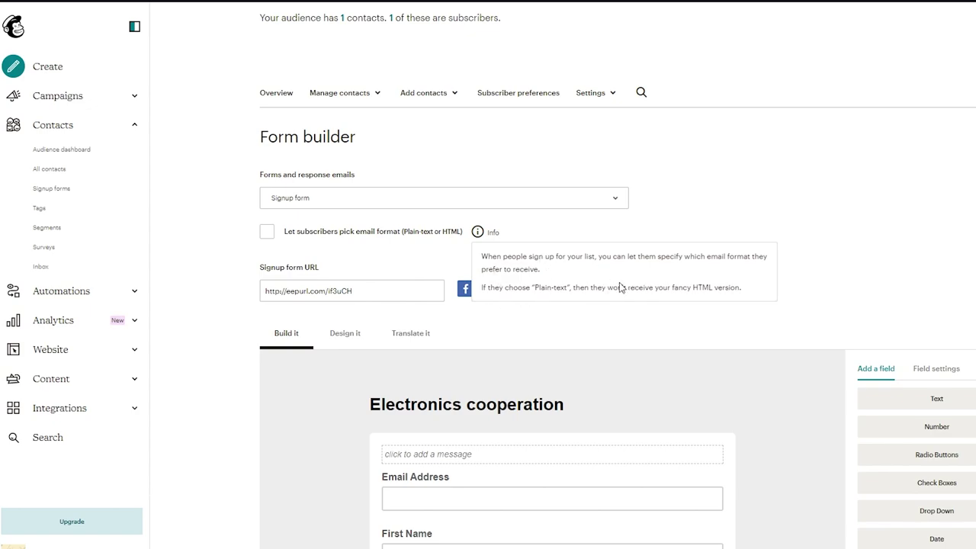
left_click(790, 224)
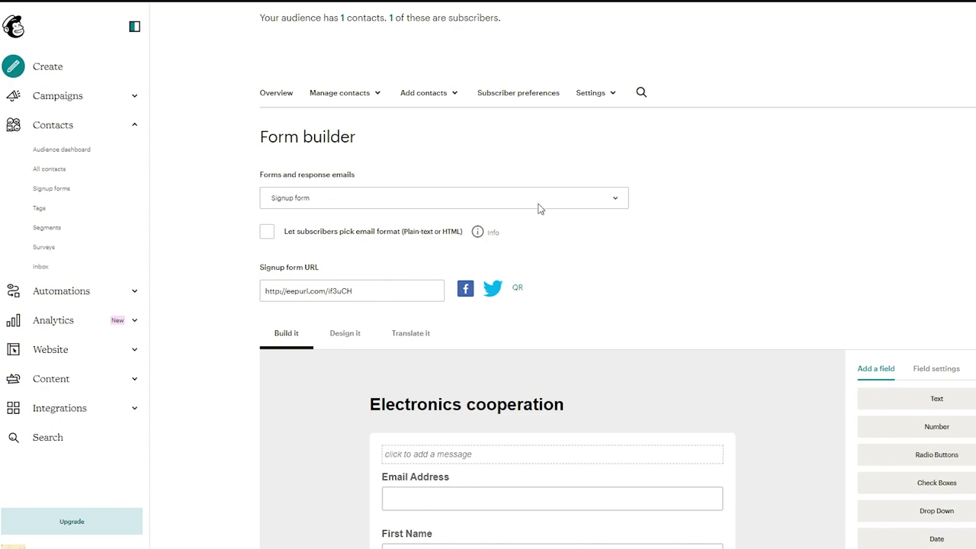
- Copy the signup form URL and open it in a new browser tab to preview the live form
scroll(660, 203, "down", 2)
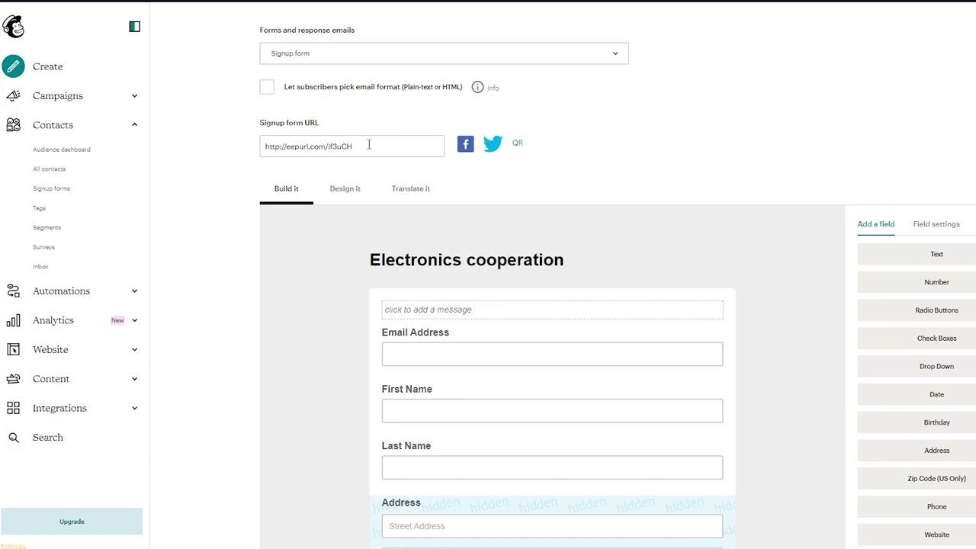
left_click_drag(369, 144, 226, 154)
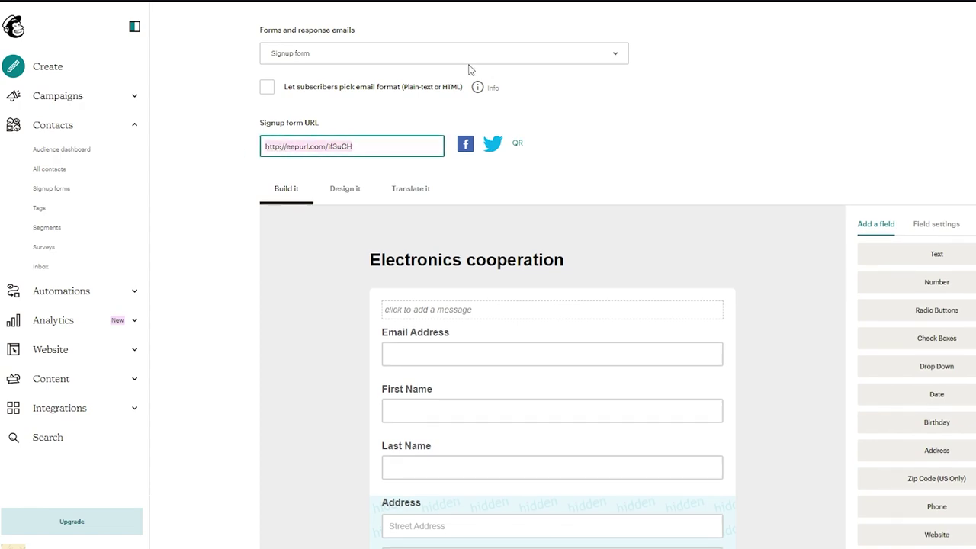
key("ctrl+c")
key("ctrl+t")
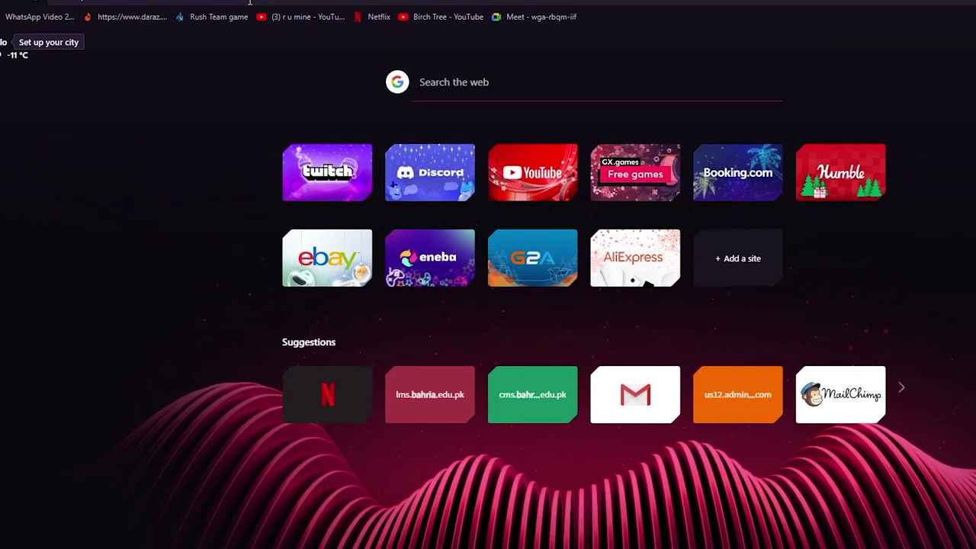
left_click(253, 15)
key("ctrl+v")
key("Return")
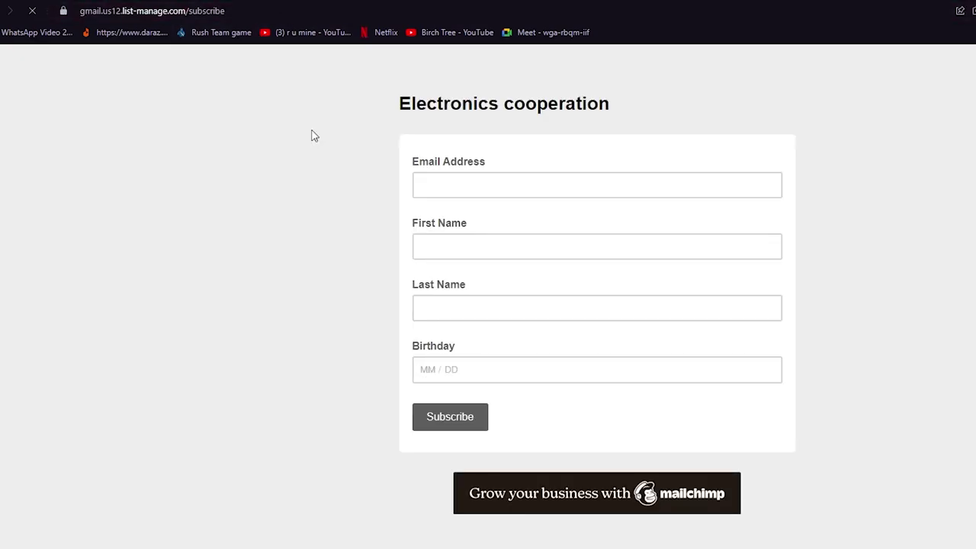
left_click(470, 183)
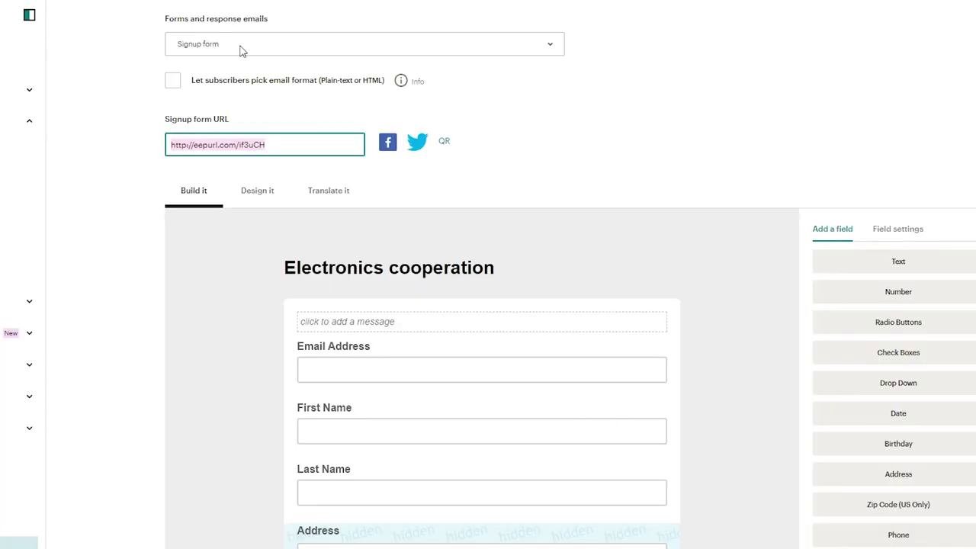
- Back in the form builder, replace the form's "Electronics cooperation" heading text with "PLEASE SIGN UP HERE"
left_click(582, 150)
scroll(581, 150, "down", 3)
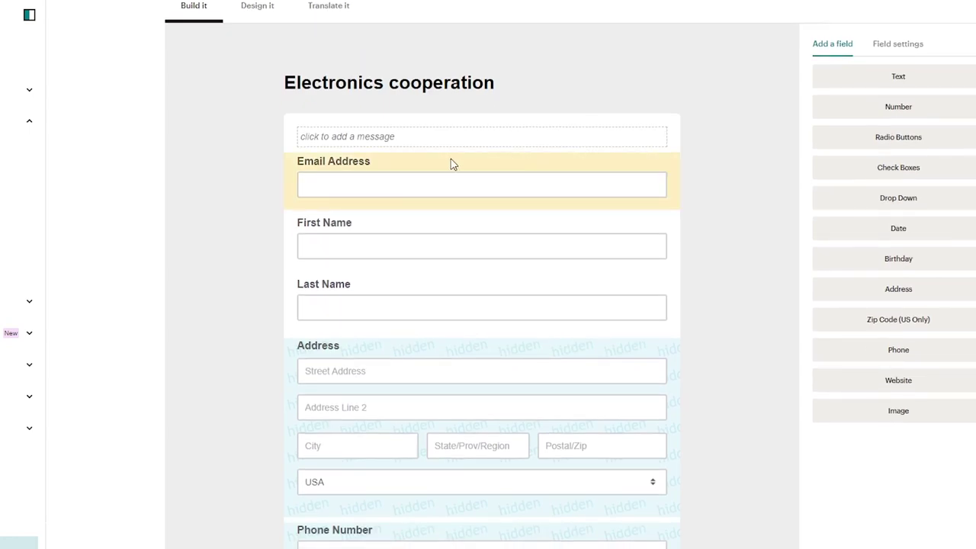
scroll(450, 163, "down", 2)
scroll(488, 31, "up", 1)
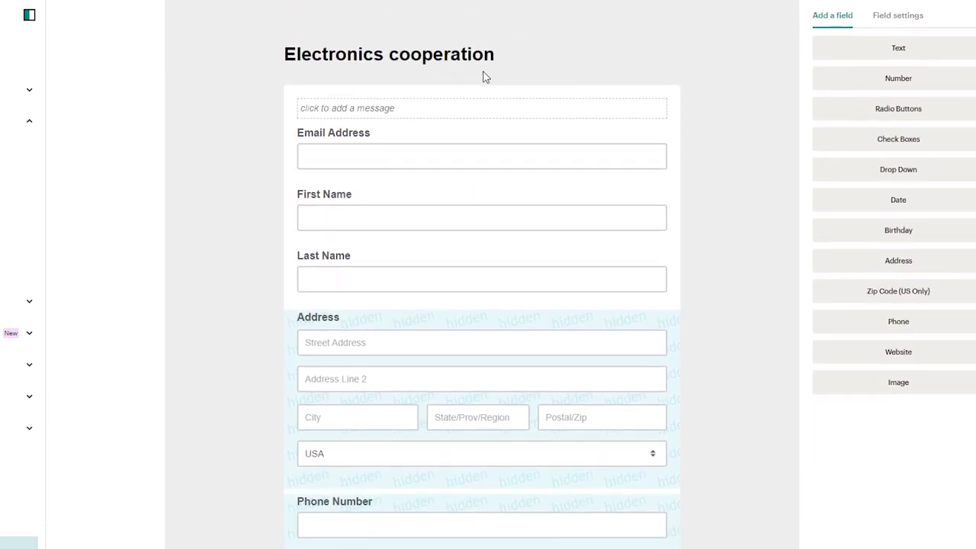
mouse_move(486, 60)
double_click(503, 61)
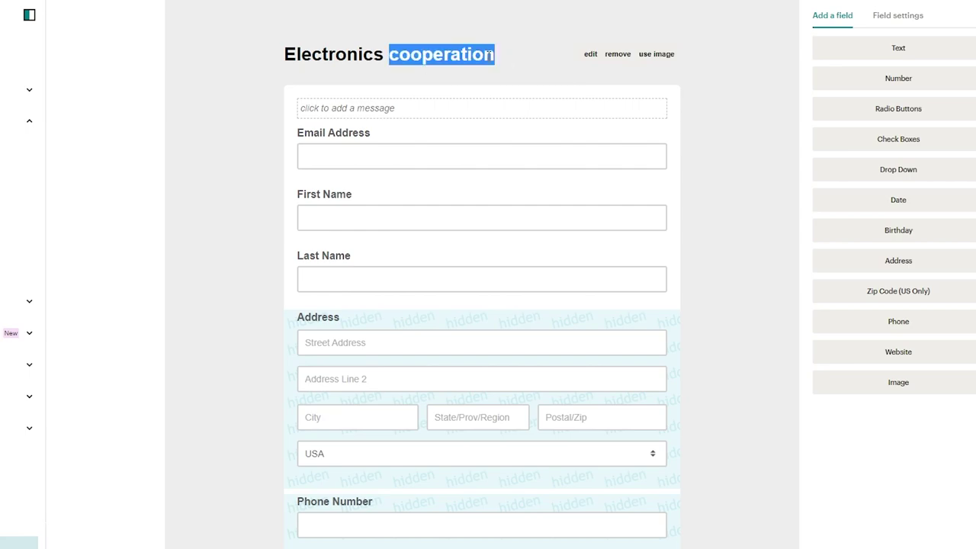
left_click(509, 60)
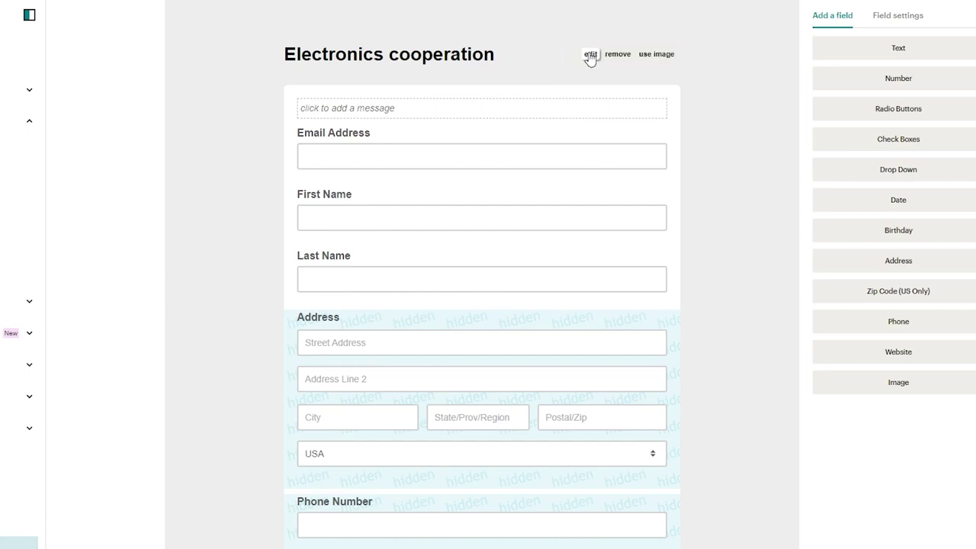
left_click(588, 55)
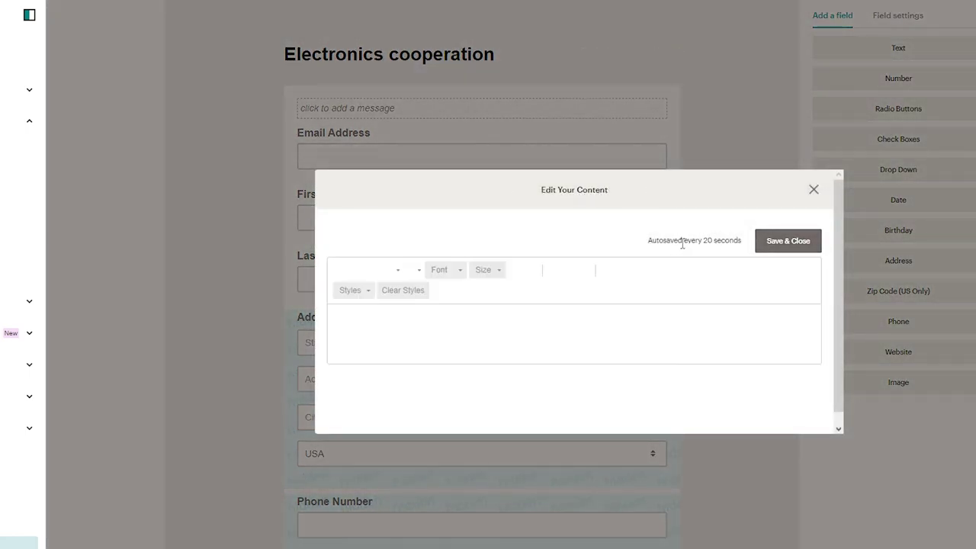
left_click_drag(448, 322, 326, 319)
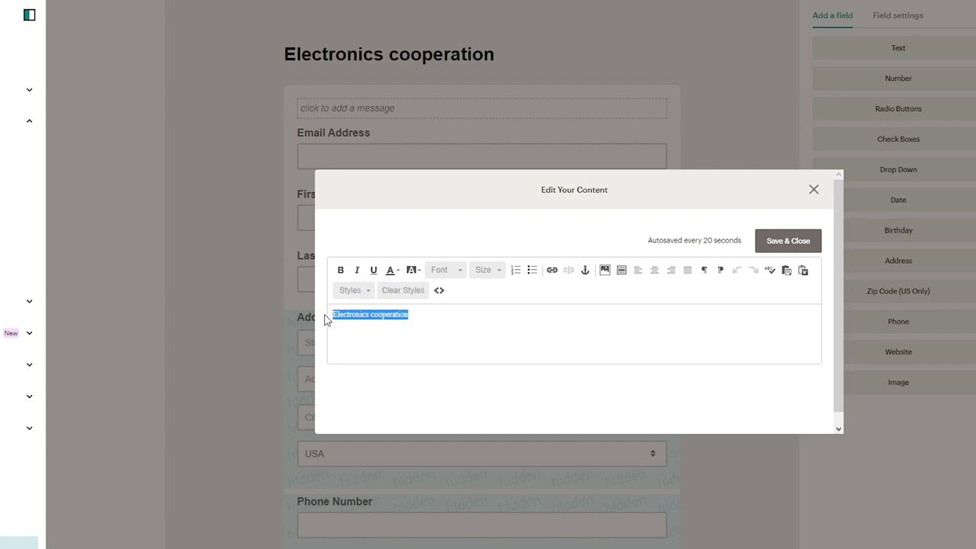
type("S")
type("PL")
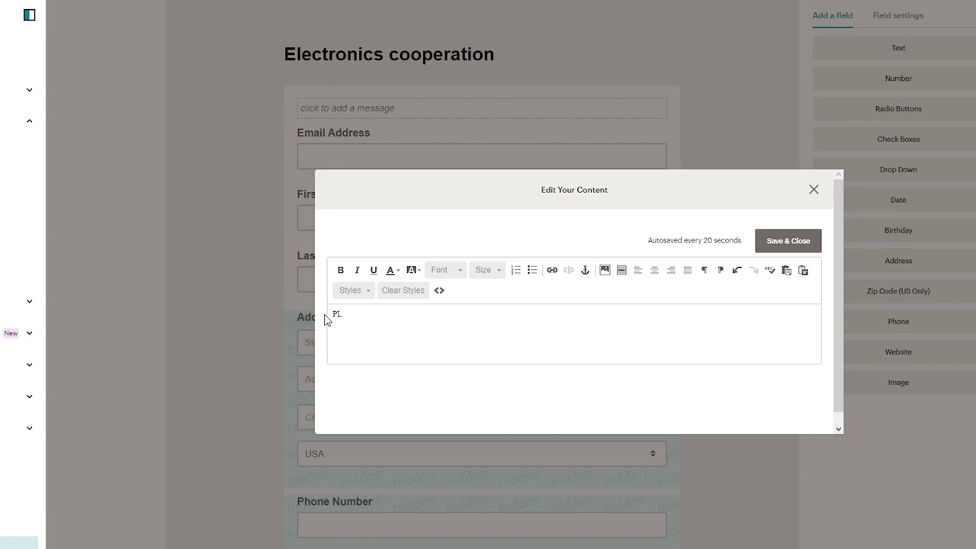
type("EASE SIGN UP HERE")
- Make the heading text bold, italic and underlined, and give it a cyan background colour
left_click_drag(445, 318, 317, 314)
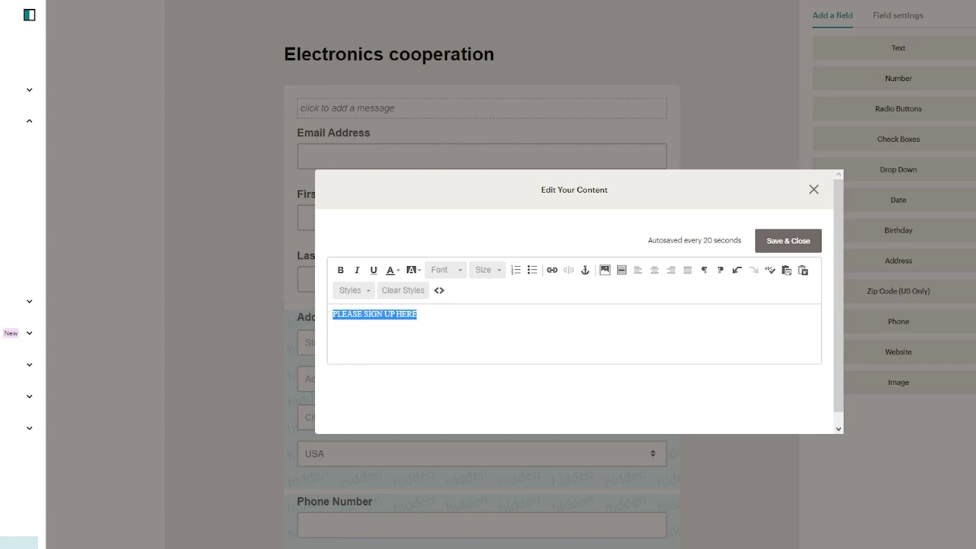
left_click(339, 270)
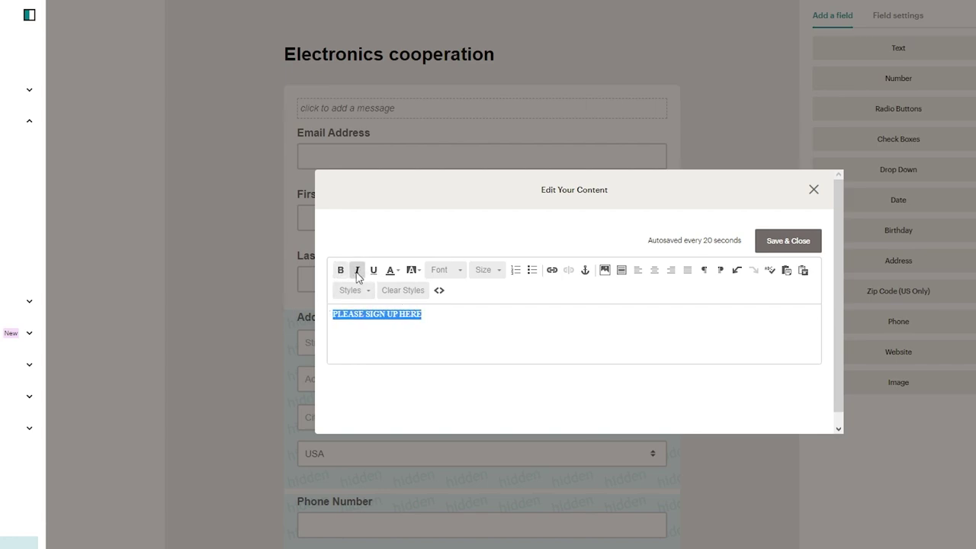
left_click(356, 270)
left_click(373, 271)
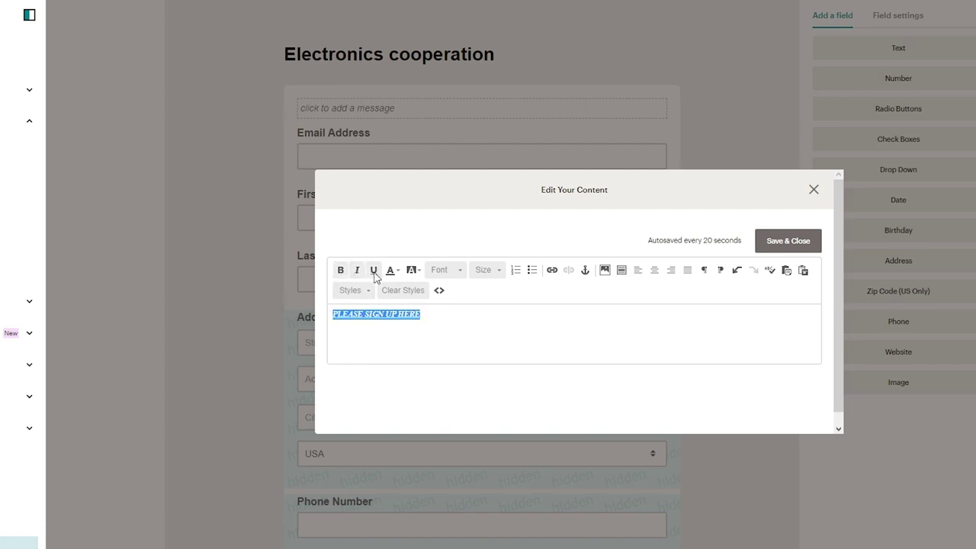
left_click(417, 272)
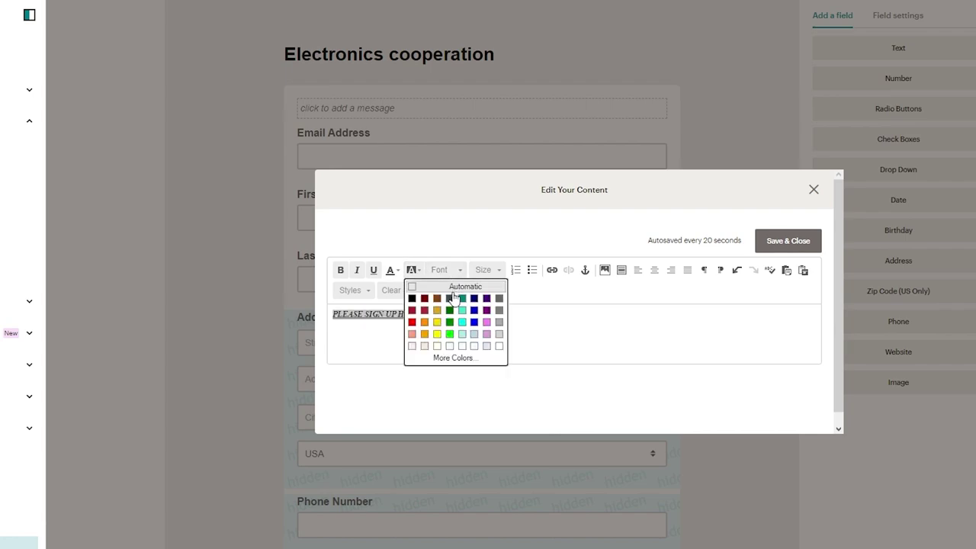
left_click(462, 323)
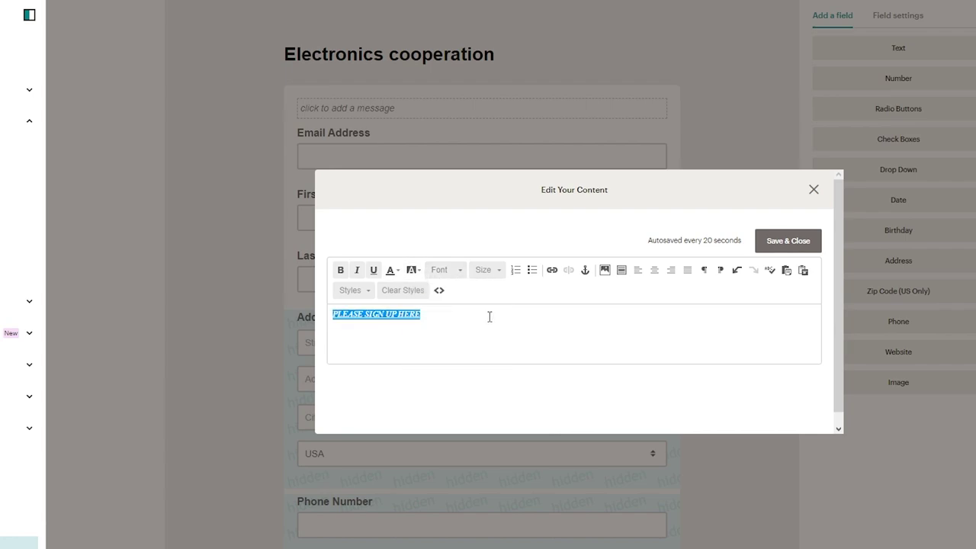
left_click(485, 319)
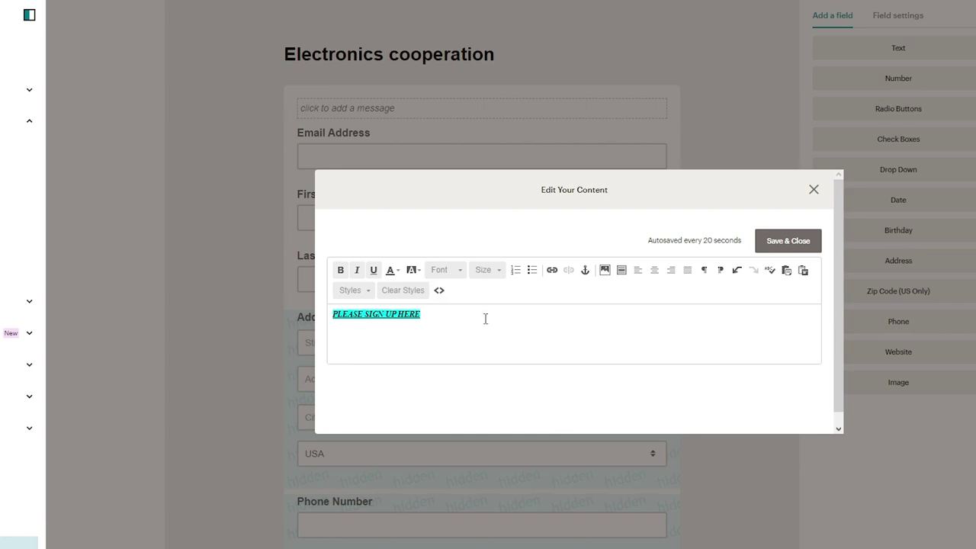
- Set the heading text to the Georgia font at size 32 and save the edited content
left_click(455, 270)
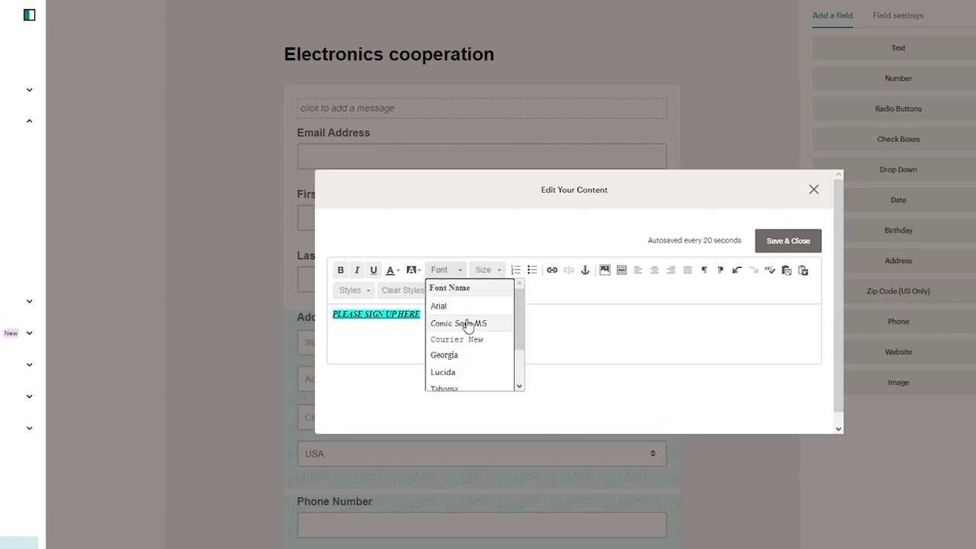
left_click(465, 355)
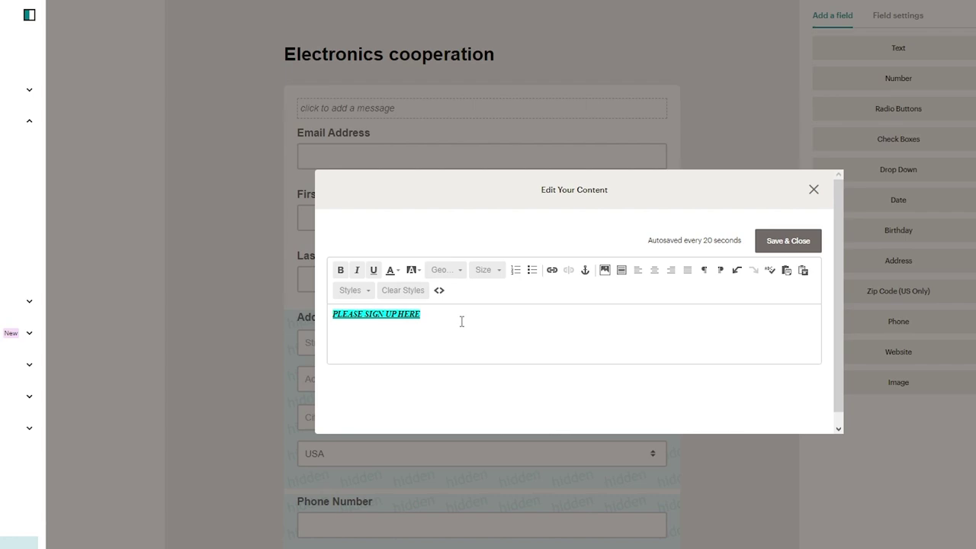
triple_click(461, 321)
left_click(448, 271)
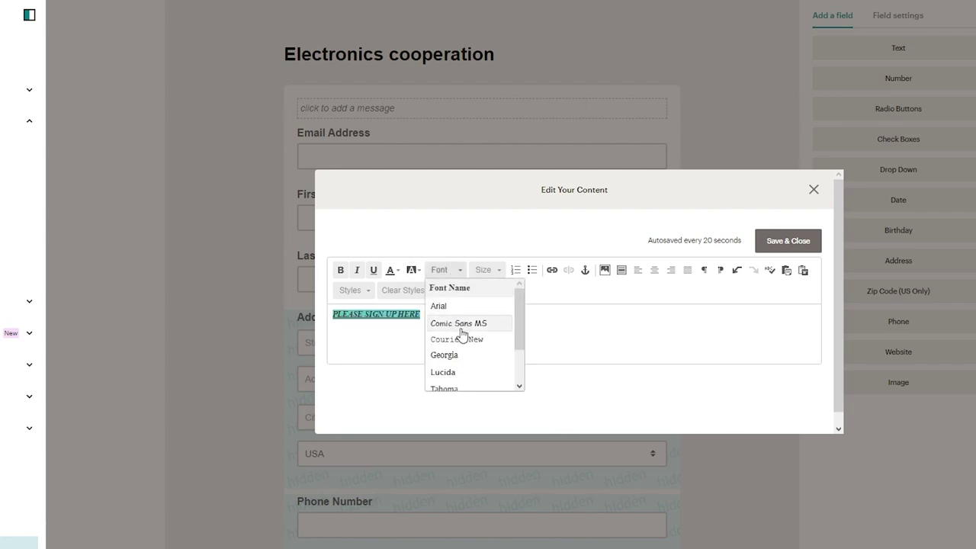
left_click(461, 355)
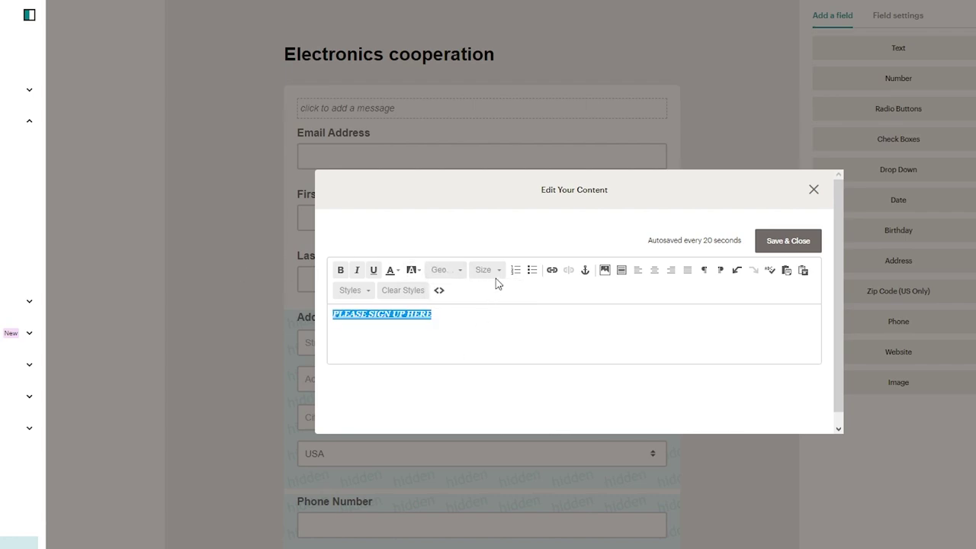
left_click(494, 273)
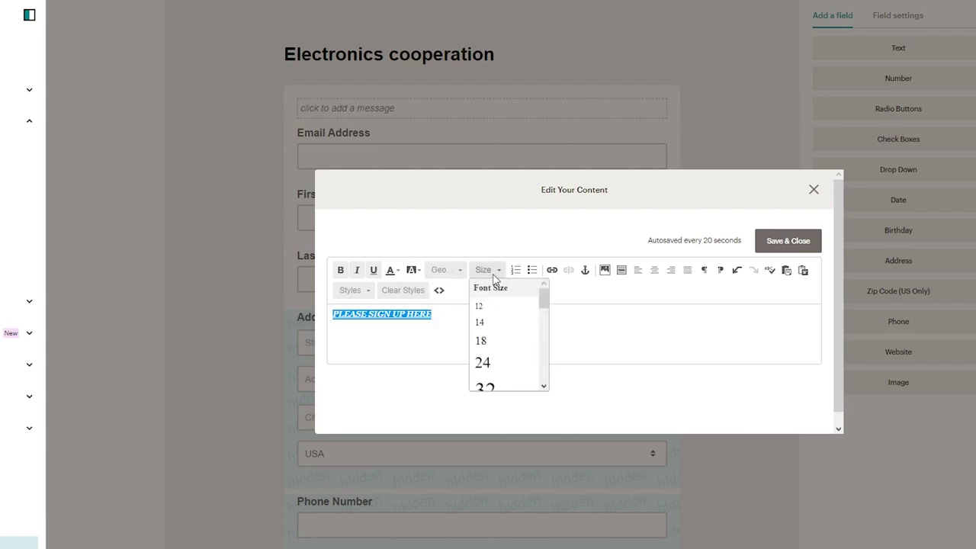
left_click(492, 387)
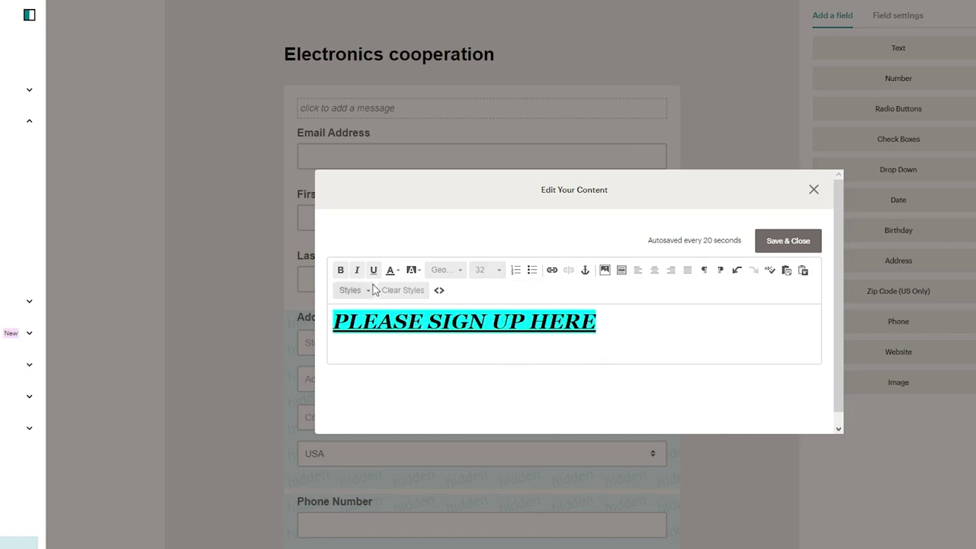
left_click(790, 248)
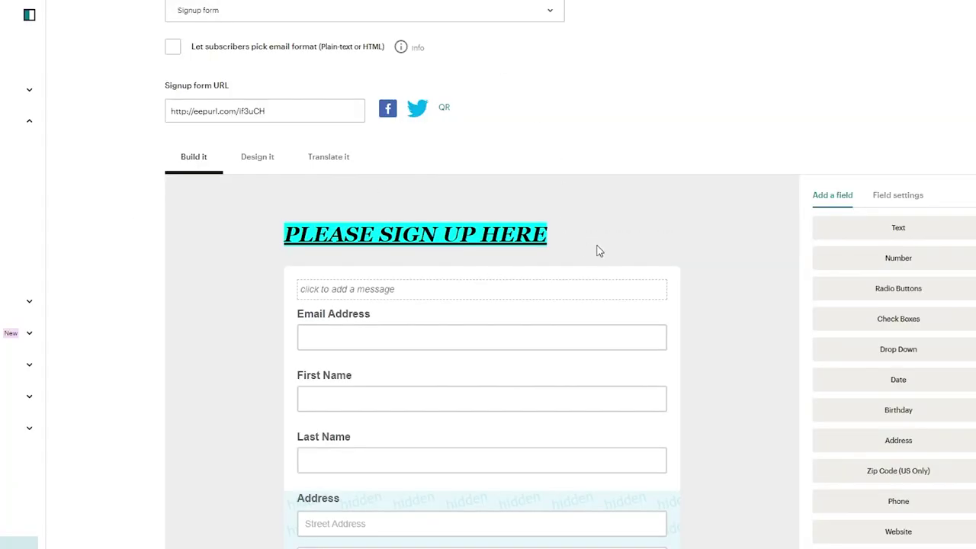
- Add the message "Please enter correct and accurate details" above the form's fields and save it
scroll(602, 252, "down", 4)
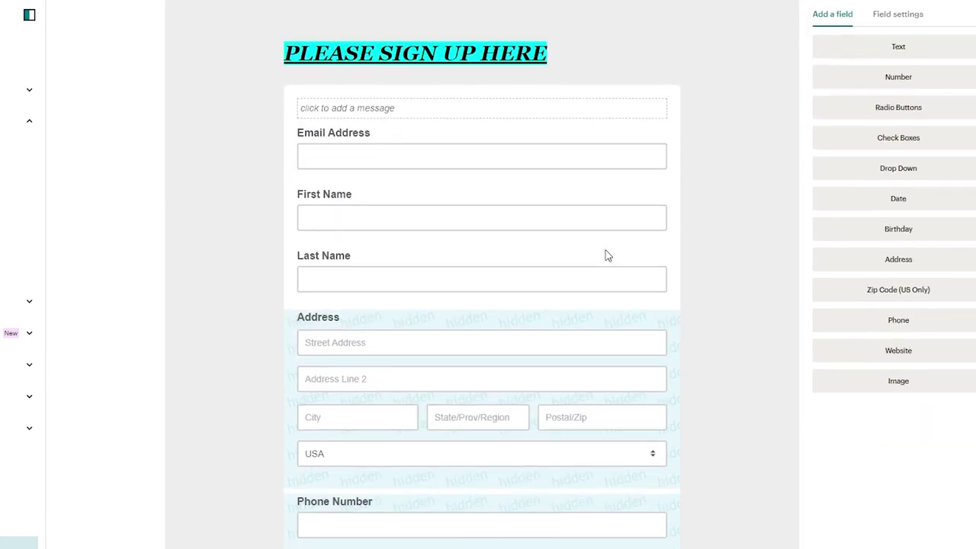
left_click(447, 114)
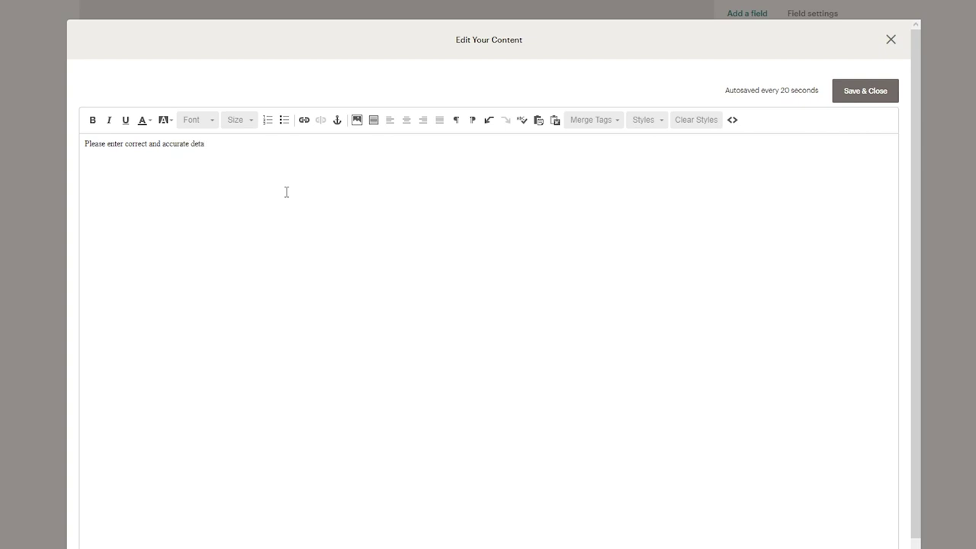
left_click(853, 94)
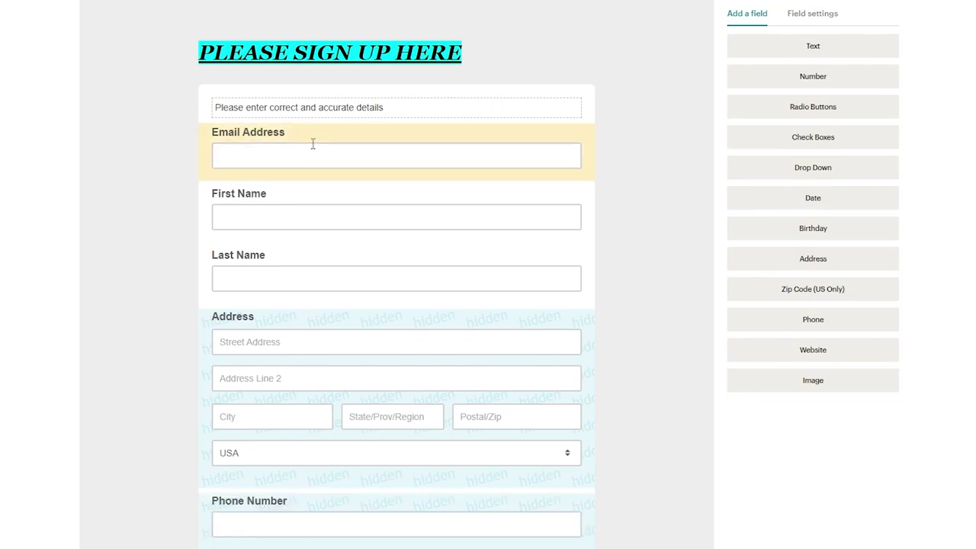
- Change the Email Address field's label to "Enter Mail" in its field settings
scroll(313, 128, "down", 3)
scroll(313, 128, "up", 8)
scroll(313, 127, "down", 3)
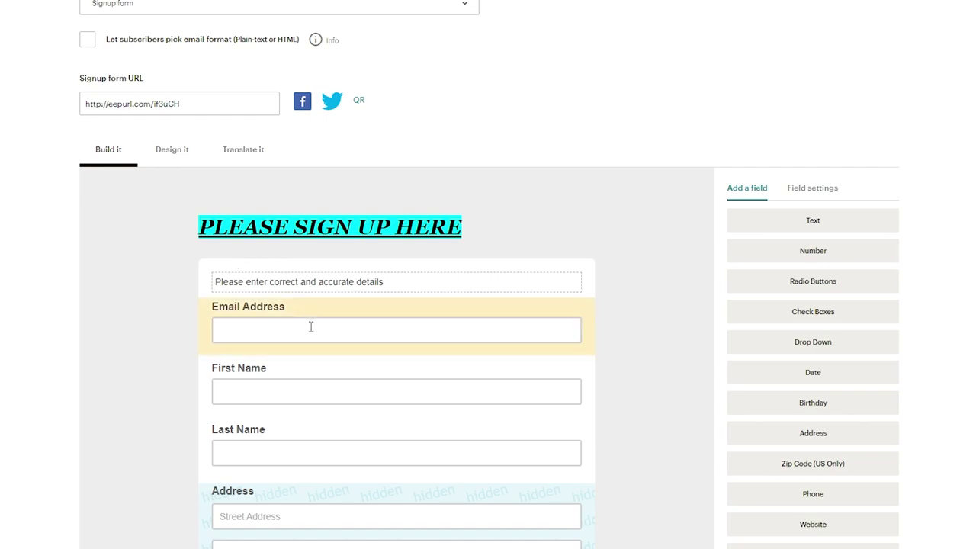
left_click(311, 331)
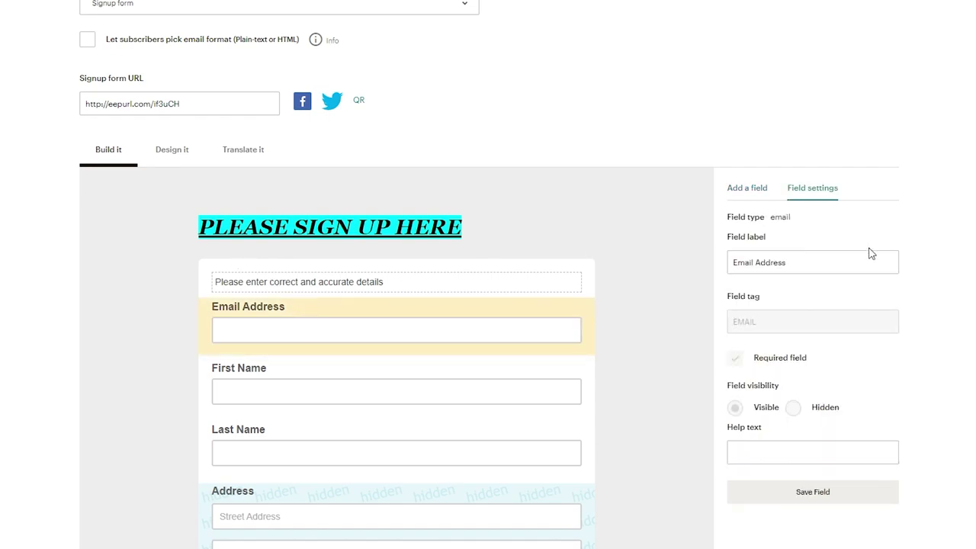
scroll(867, 253, "down", 2)
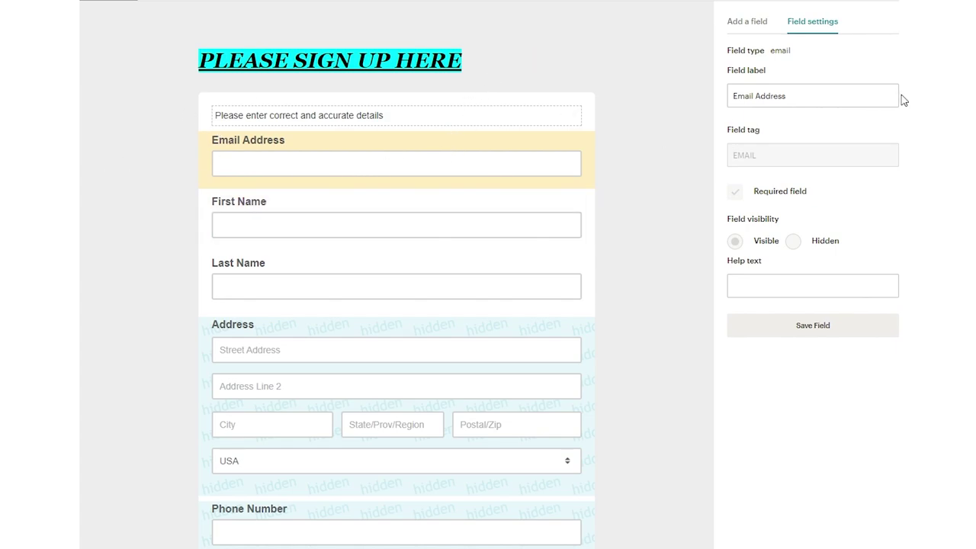
triple_click(813, 86)
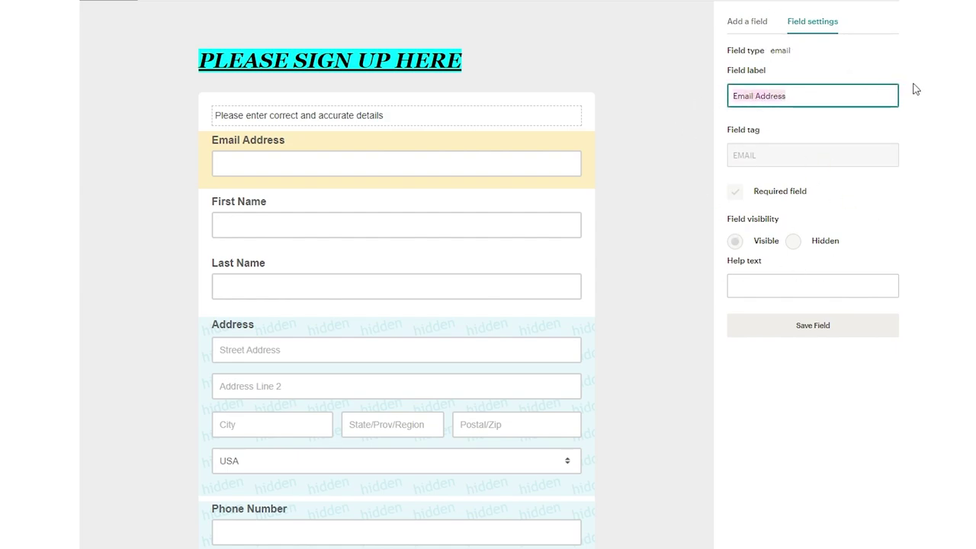
left_click(916, 89)
left_click(810, 88)
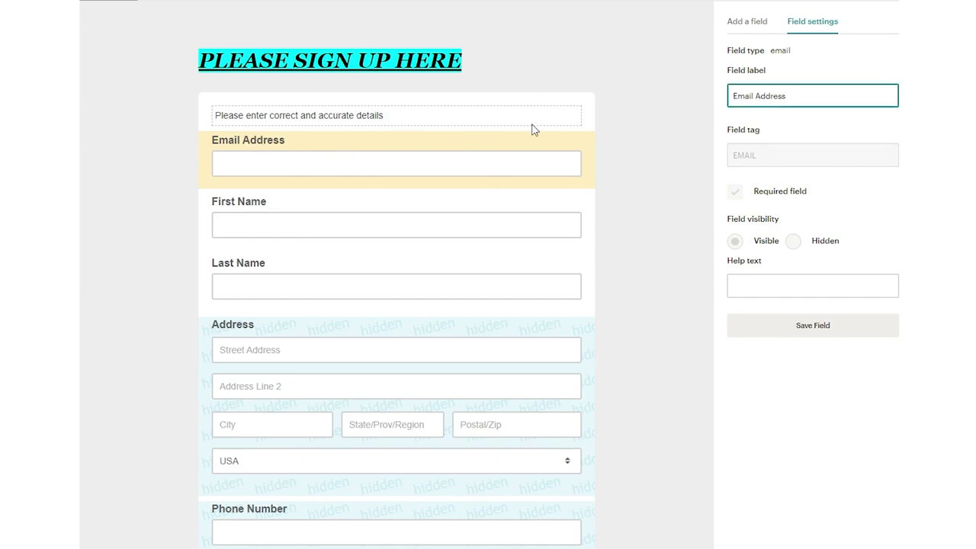
left_click_drag(827, 86, 708, 105)
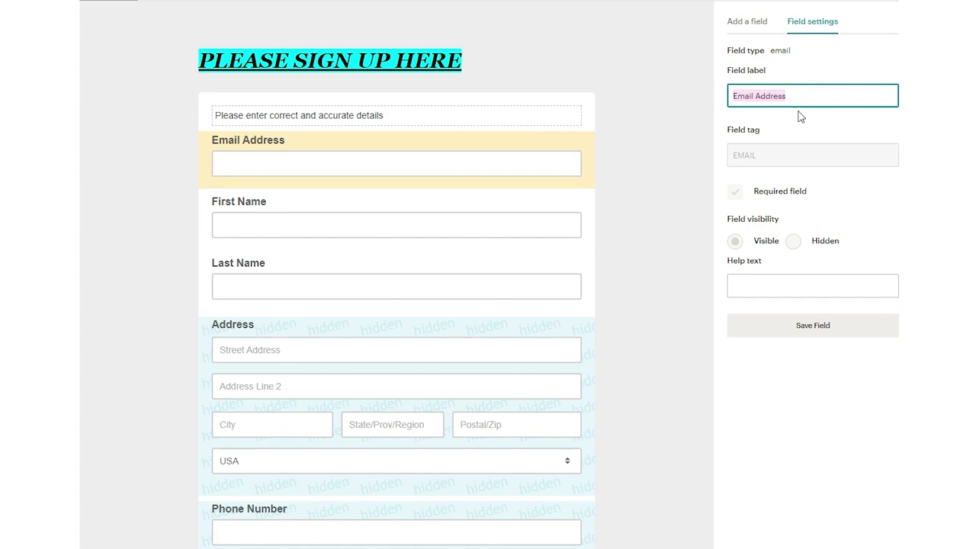
type("Enter Mail")
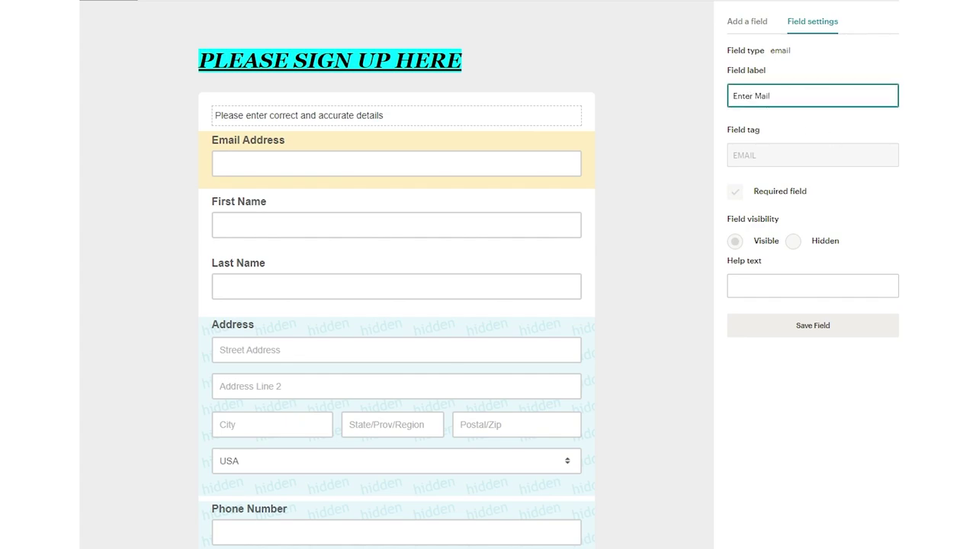
scroll(923, 326, "up", 6)
scroll(923, 325, "down", 6)
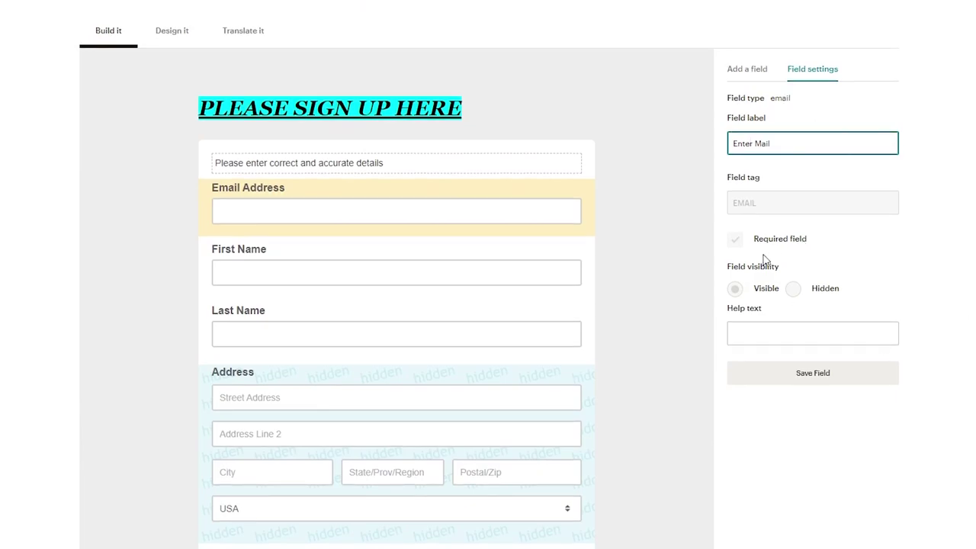
left_click(826, 258)
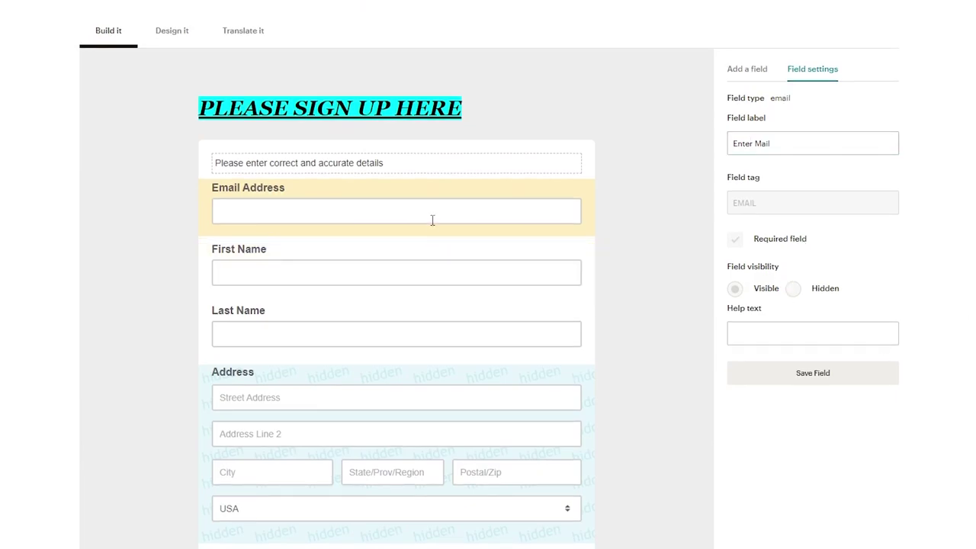
- Enter a sample e-mail address as the e-mail field's help text and save the field
left_click(777, 329)
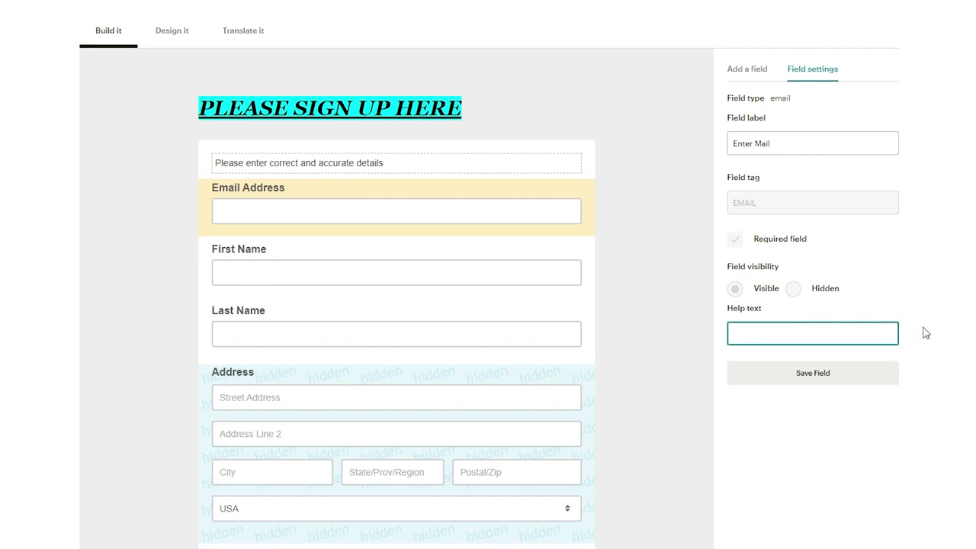
type("someone@example.com")
left_click(809, 376)
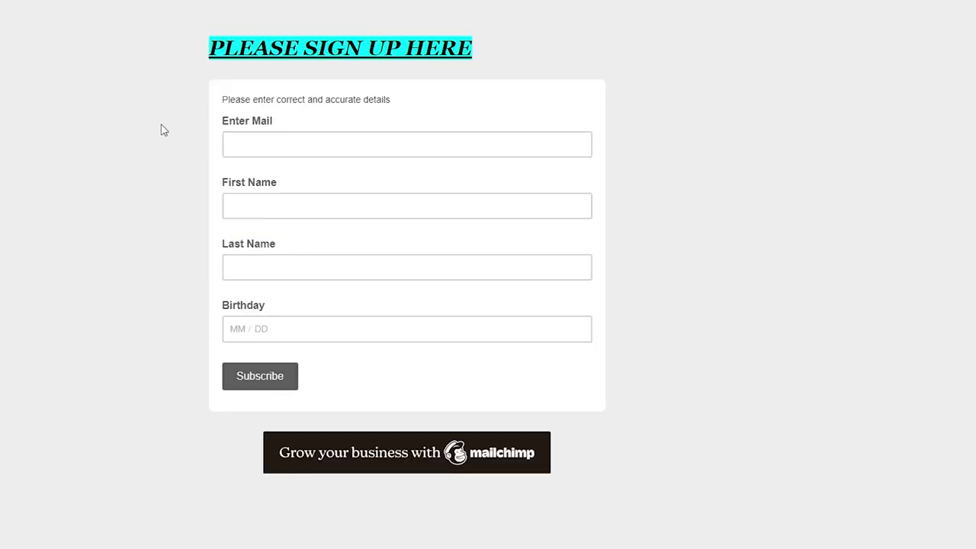
- On the live signup form, check the help text of the Enter Mail field and compare it with the First Name field
left_click(304, 154)
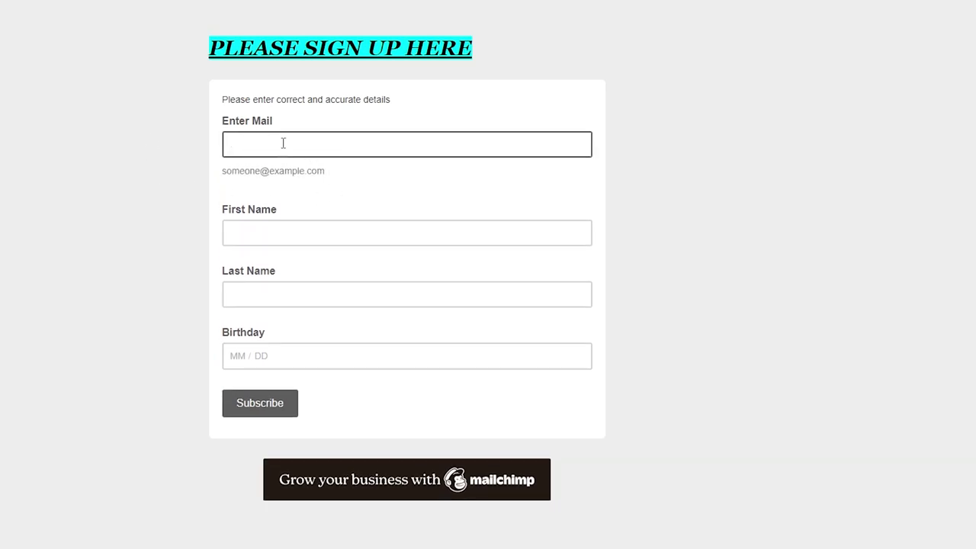
left_click(297, 193)
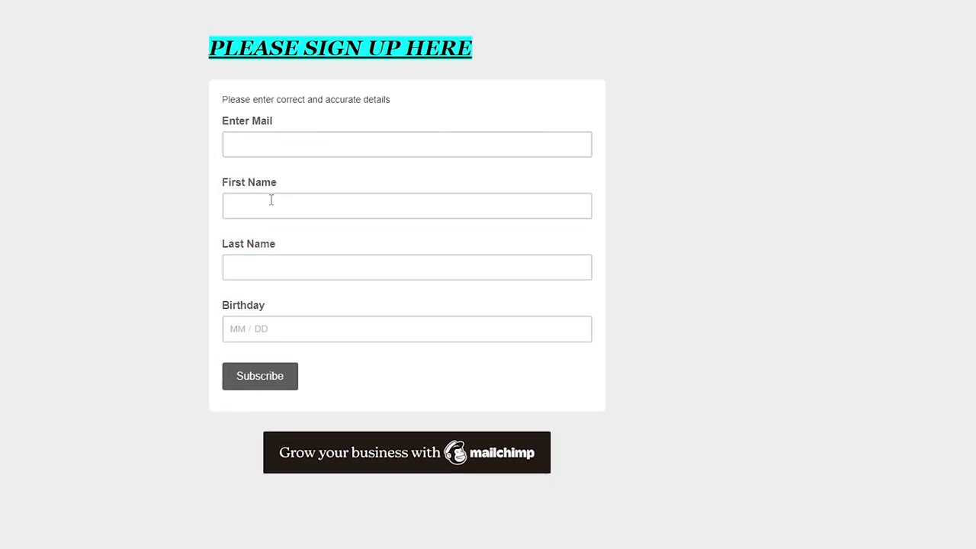
left_click(336, 153)
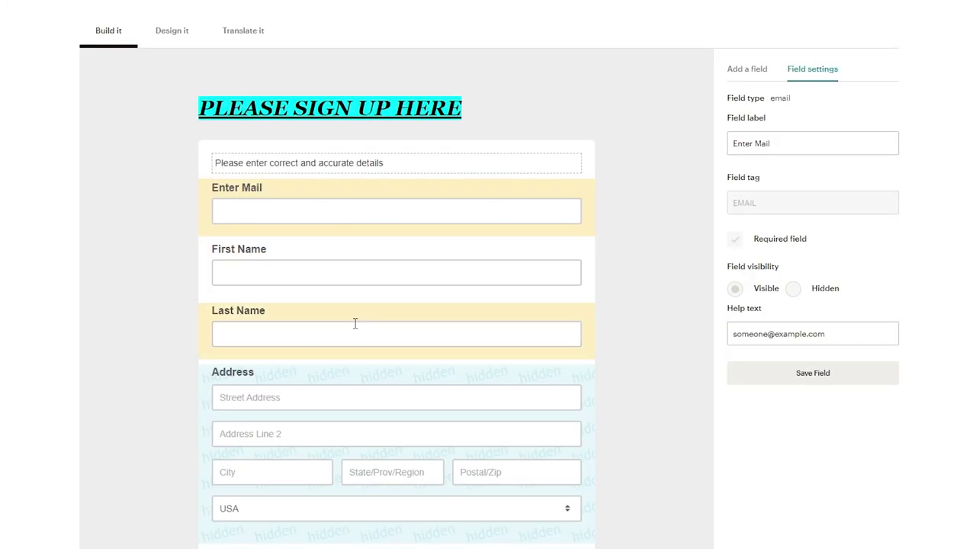
- Back in the form builder, open the field settings of the First Name field
scroll(355, 322, "down", 3)
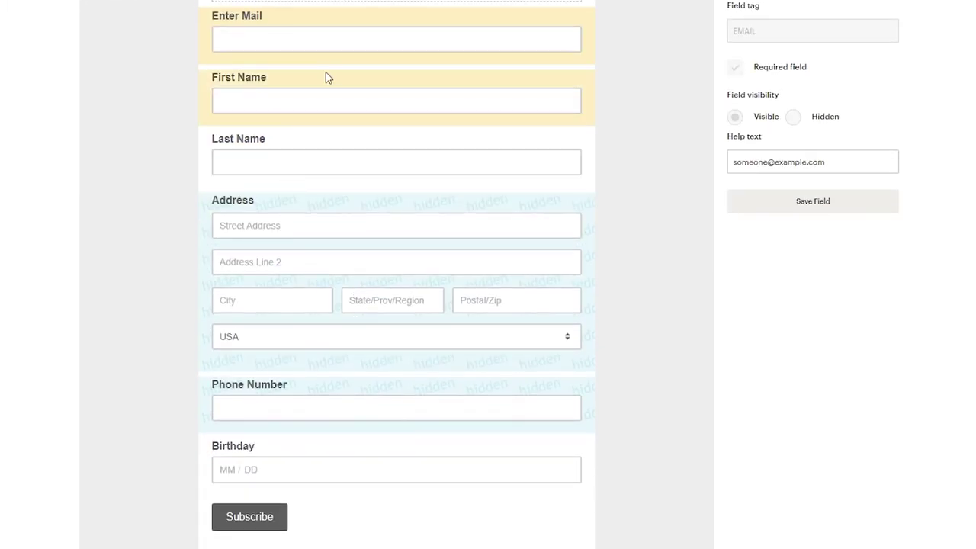
left_click(268, 104)
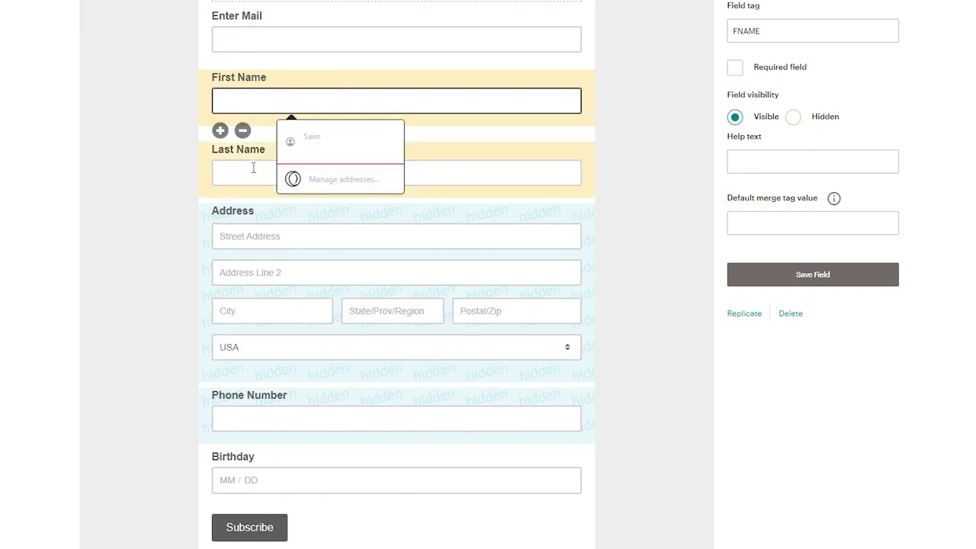
left_click(261, 173)
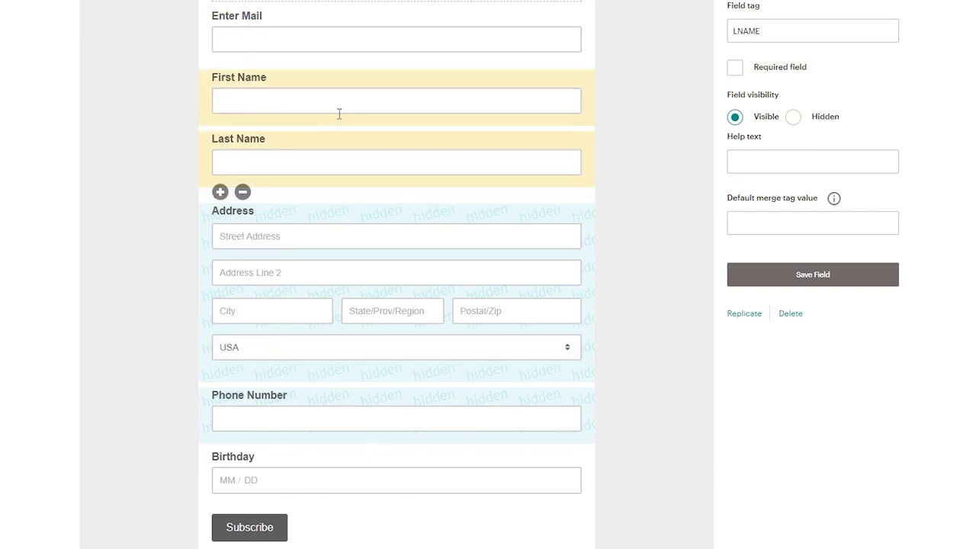
left_click(422, 93)
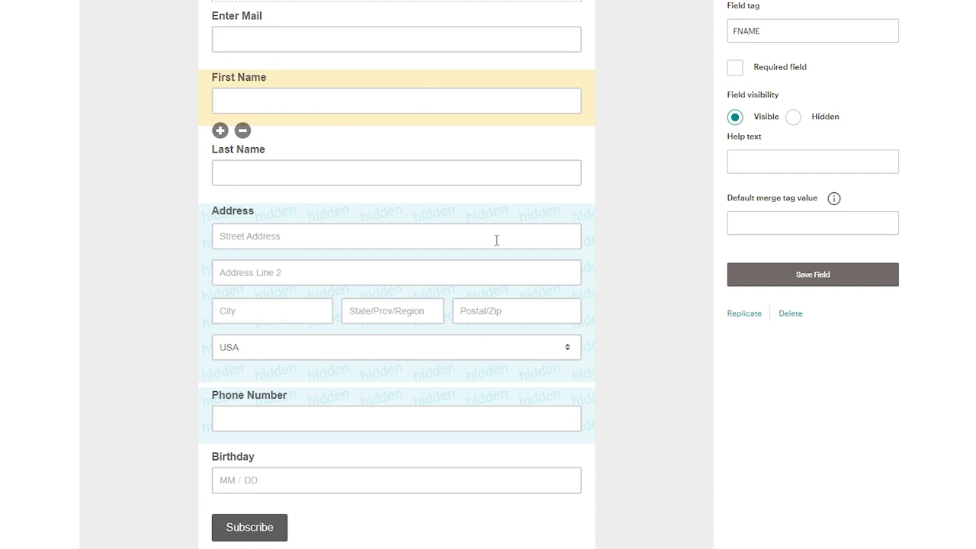
scroll(755, 142, "up", 3)
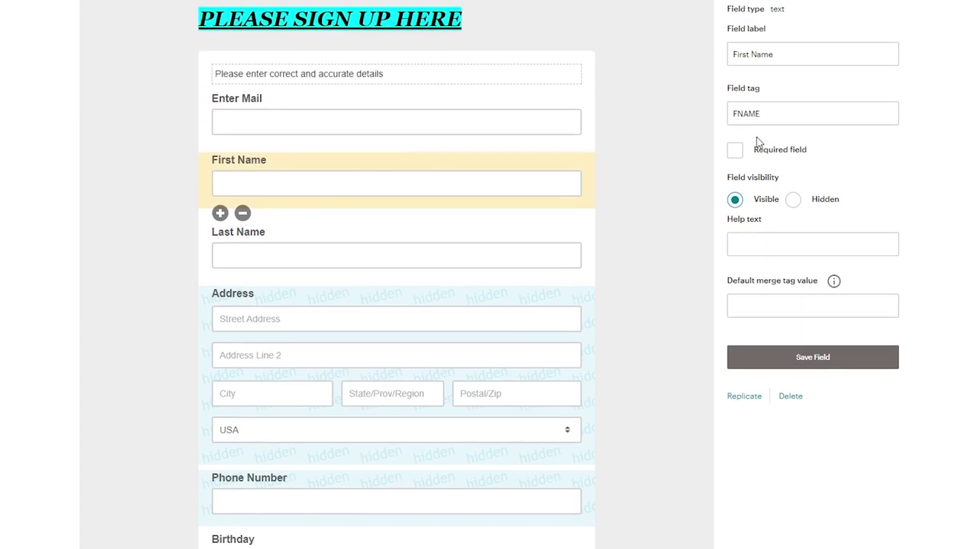
- Try the Hidden and Required field options on the First Name field, and return it to visible and not required
left_click(793, 298)
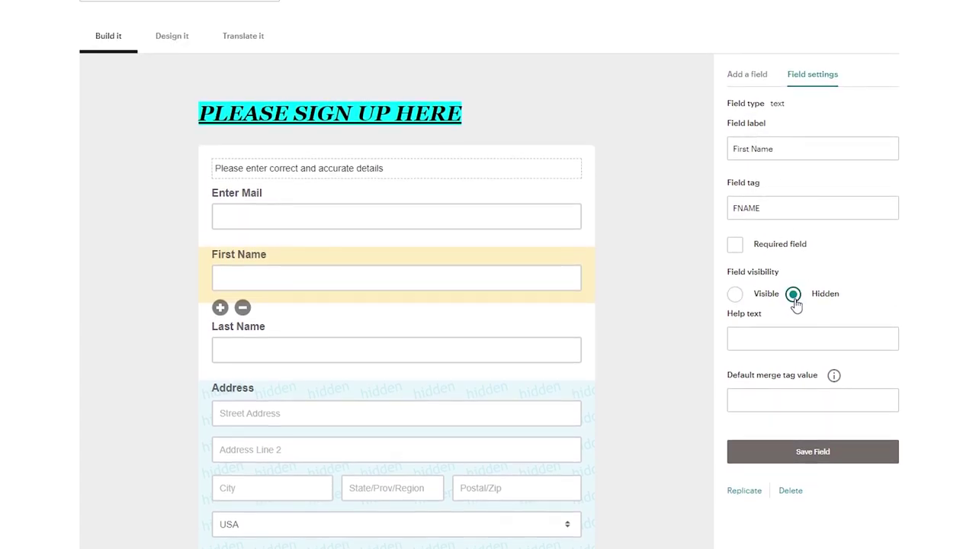
left_click(734, 296)
left_click(737, 250)
scroll(762, 279, "up", 1)
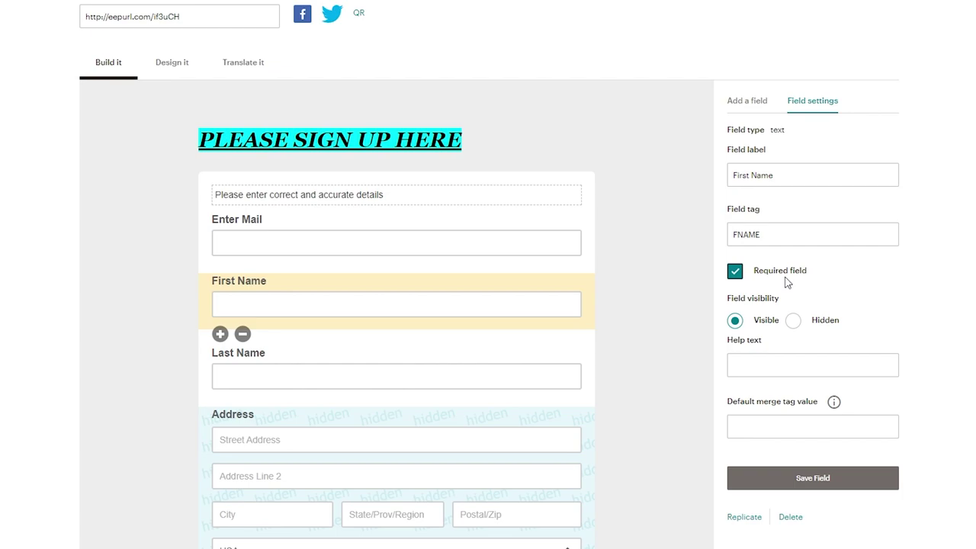
left_click(782, 278)
left_click(735, 274)
left_click(734, 274)
scroll(882, 347, "down", 1)
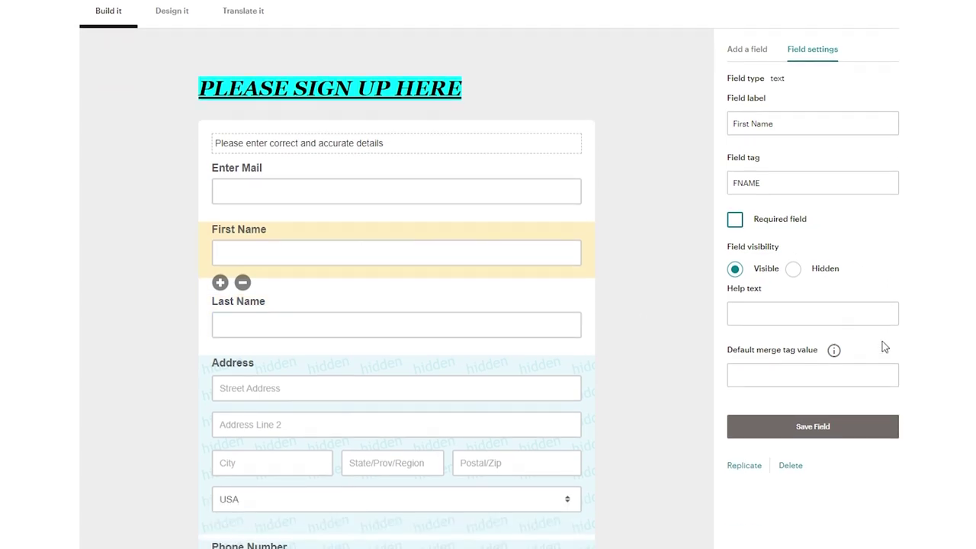
- Set the First Name field's help text to "OPTIONAL FIELD" and save the field
left_click(782, 313)
type("OPTIONAL FIELD")
left_click(832, 430)
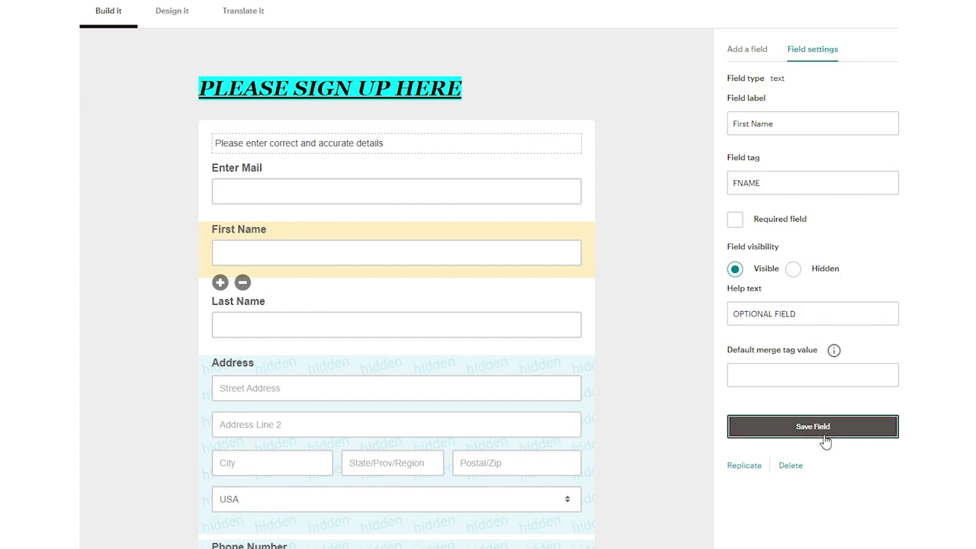
- Delete the Last Name field from the form, confirming the deletion with the text "DELETE"
left_click(302, 326)
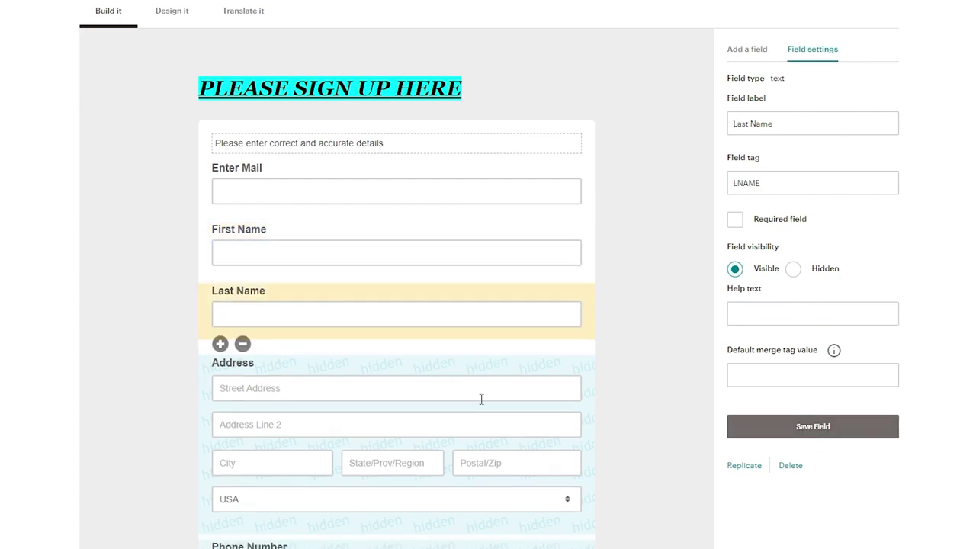
scroll(406, 352, "down", 1)
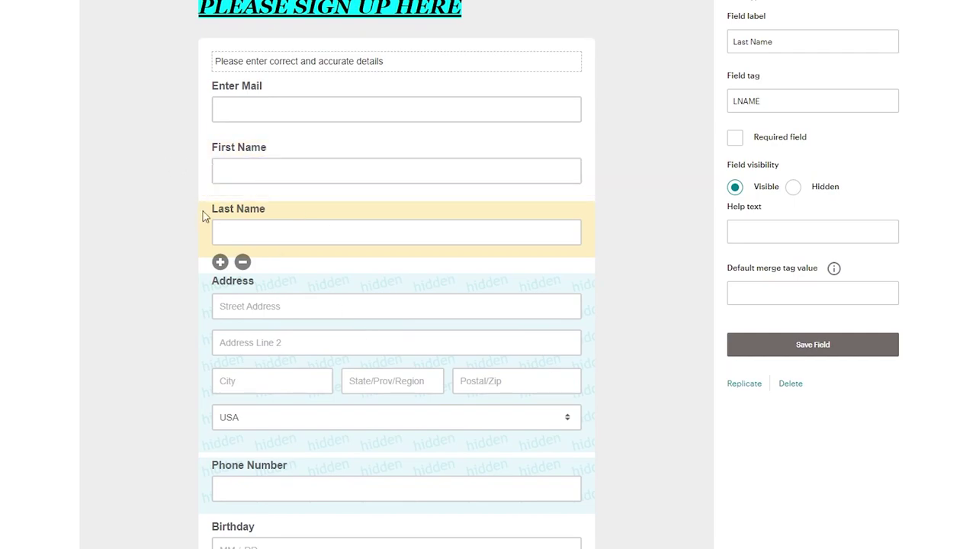
scroll(397, 237, "down", 1)
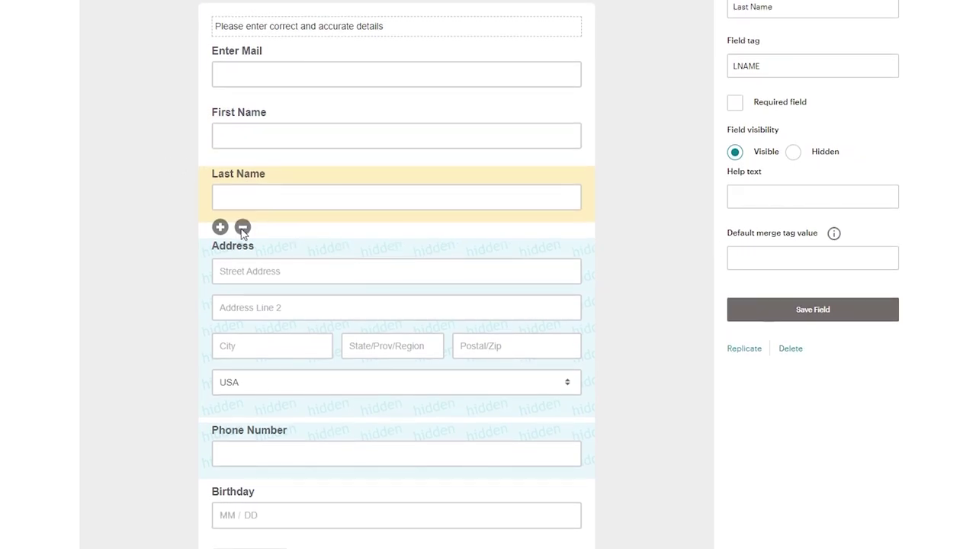
left_click(791, 349)
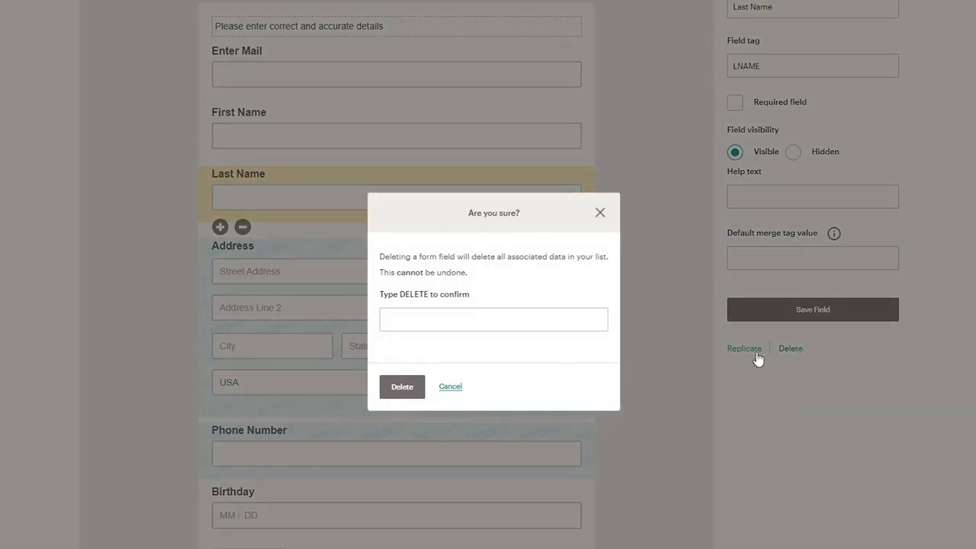
left_click(410, 392)
left_click(481, 315)
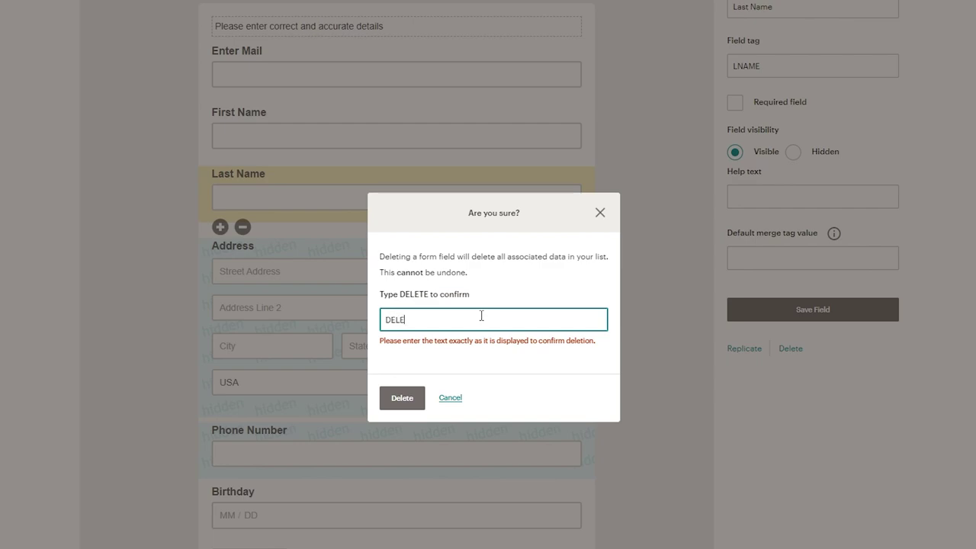
left_click(399, 397)
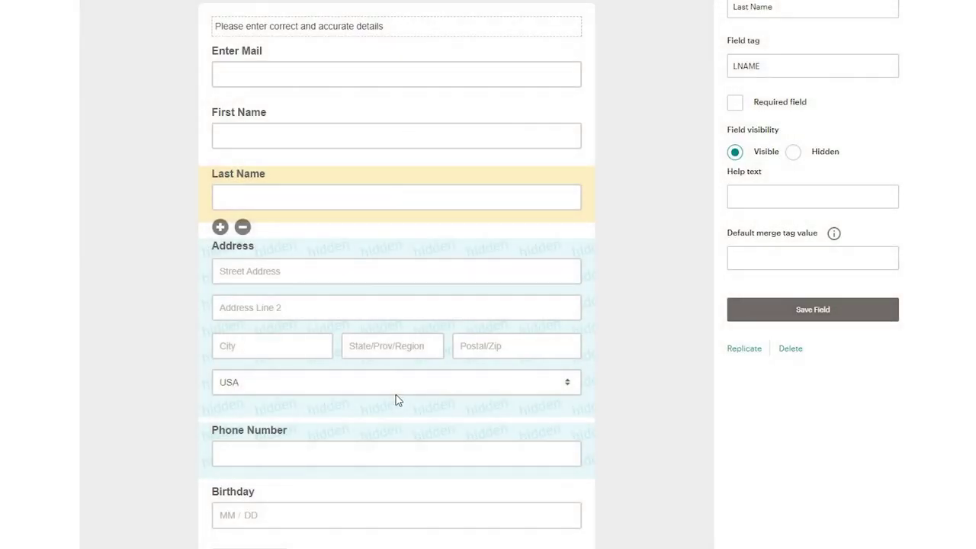
- Review the remaining fields in the form builder and on the live signup form
scroll(572, 395, "down", 4)
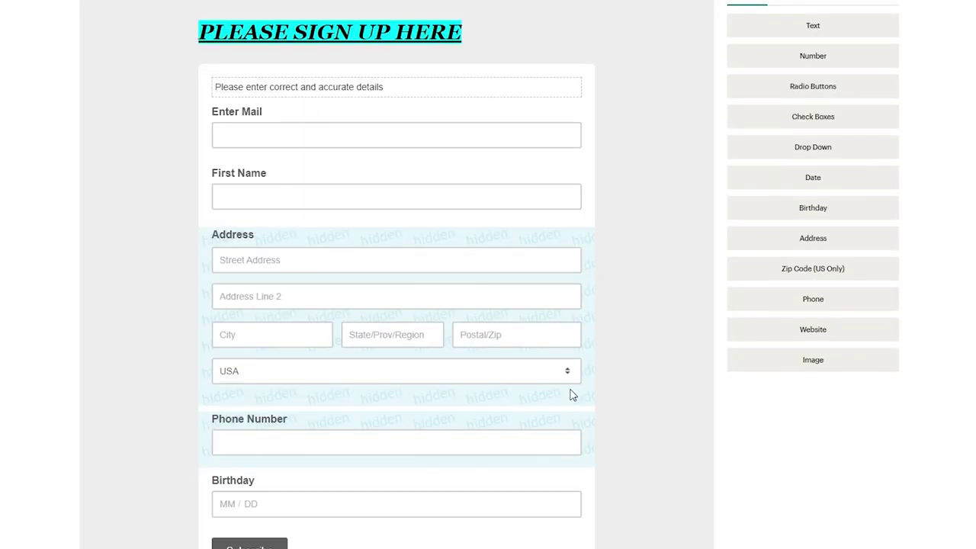
scroll(572, 394, "down", 2)
scroll(126, 223, "up", 7)
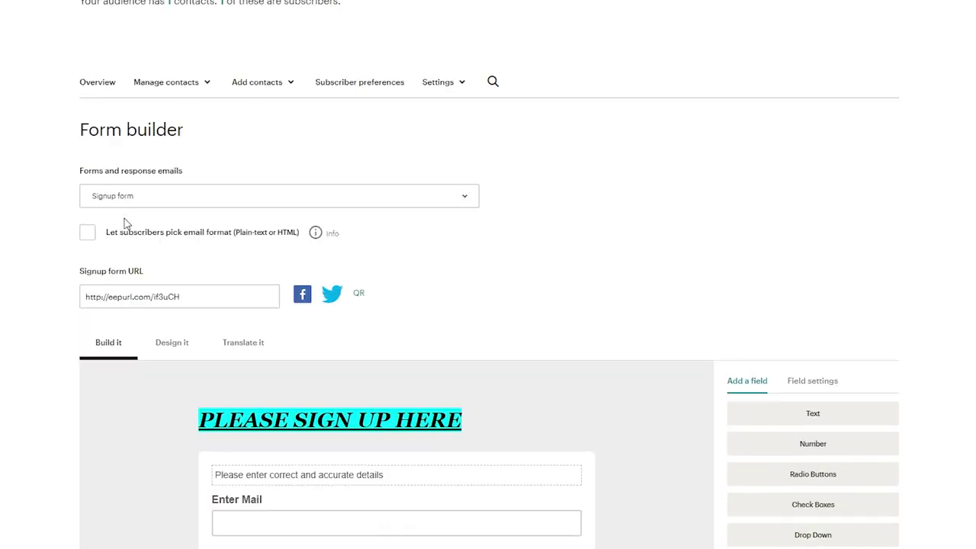
scroll(126, 222, "up", 2)
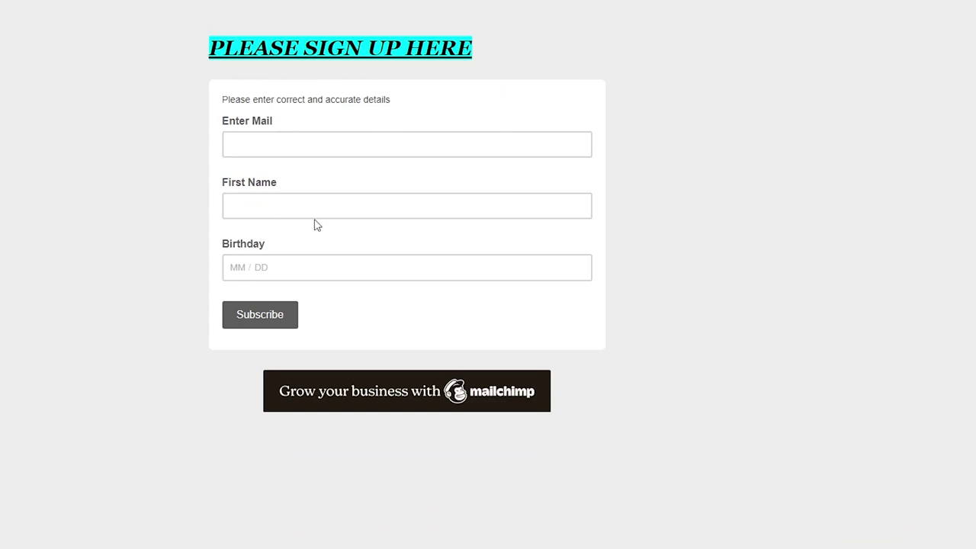
- Check the First Name field on the live form, and add two check boxes fields to the signup form in the builder
left_click(270, 204)
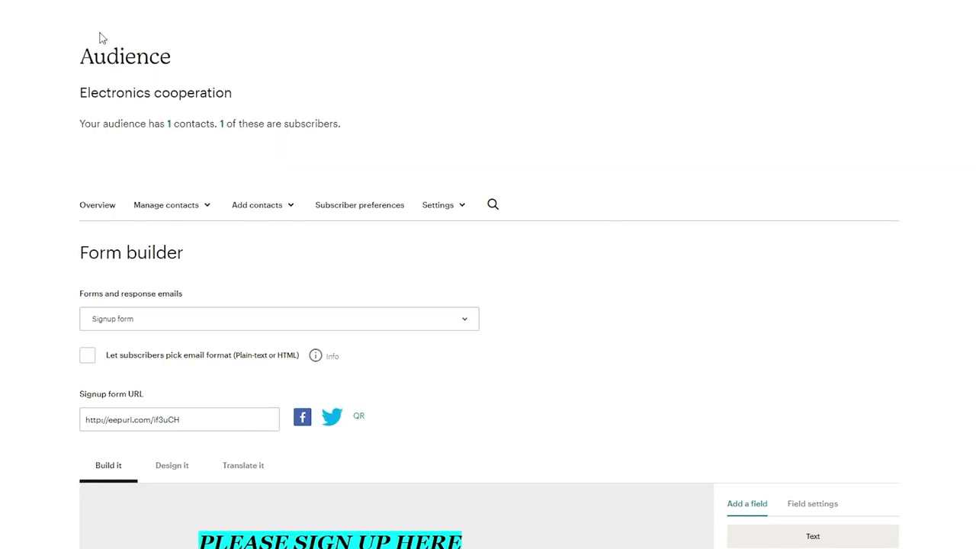
scroll(290, 259, "down", 7)
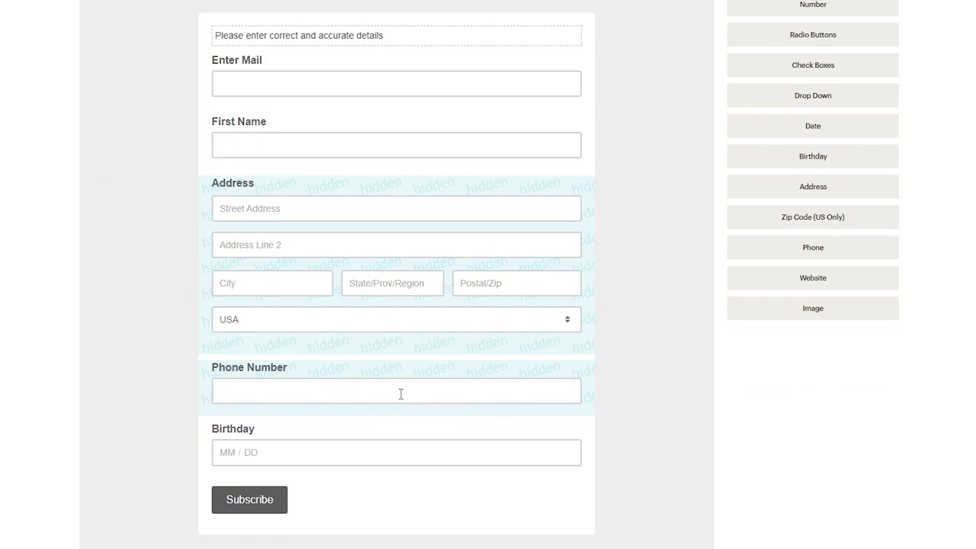
scroll(777, 256, "up", 2)
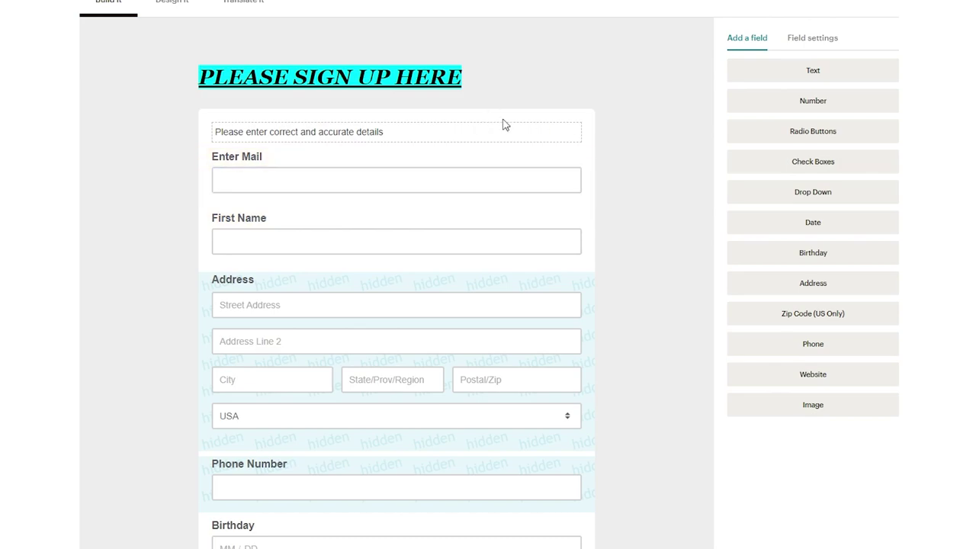
scroll(490, 274, "down", 1)
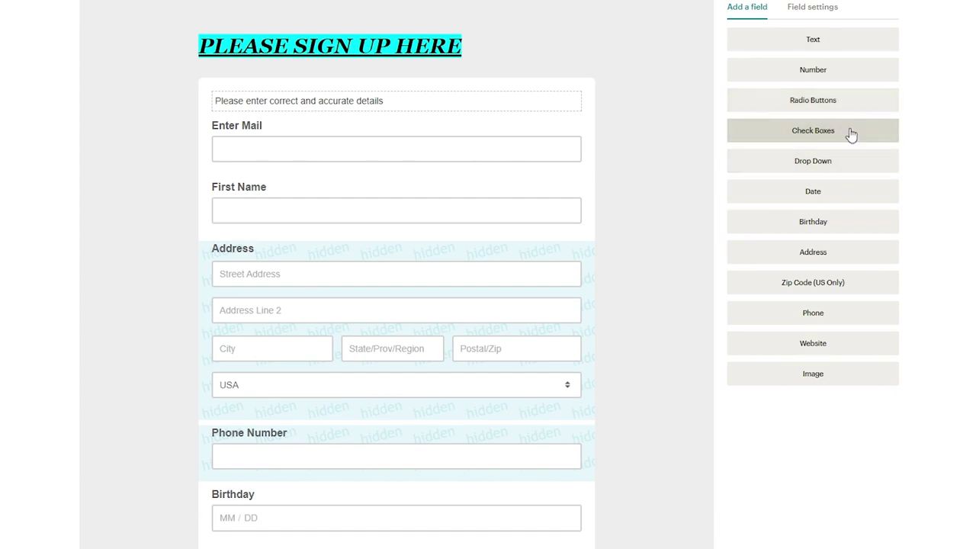
left_click(851, 134)
scroll(546, 252, "down", 2)
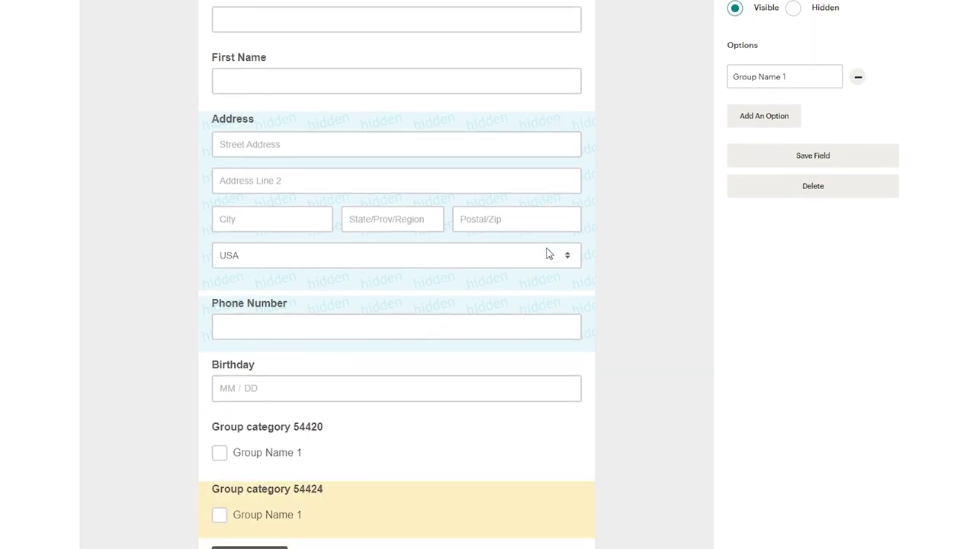
scroll(545, 252, "down", 2)
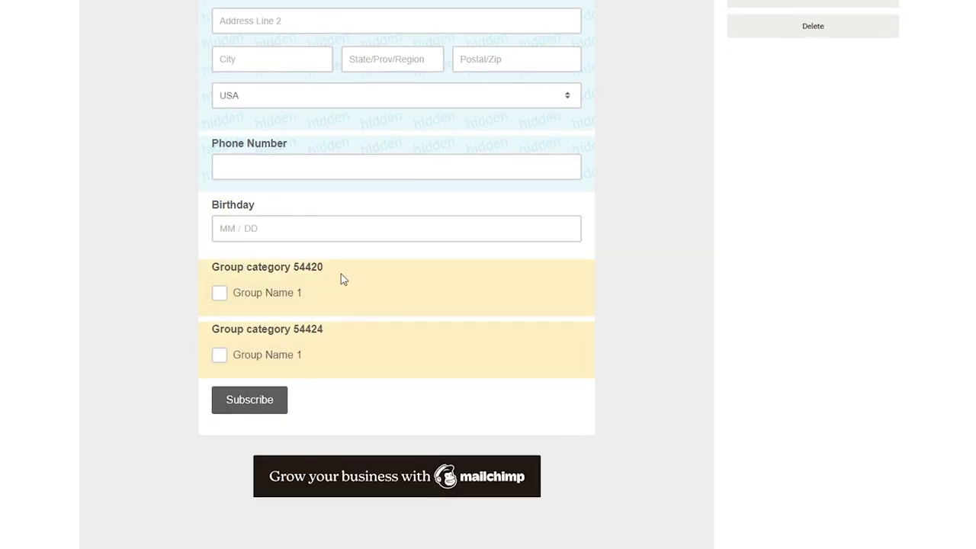
- Set the field label of the first check boxes group below Birthday to "ARE YOU FROM THE USA"
left_click(279, 310)
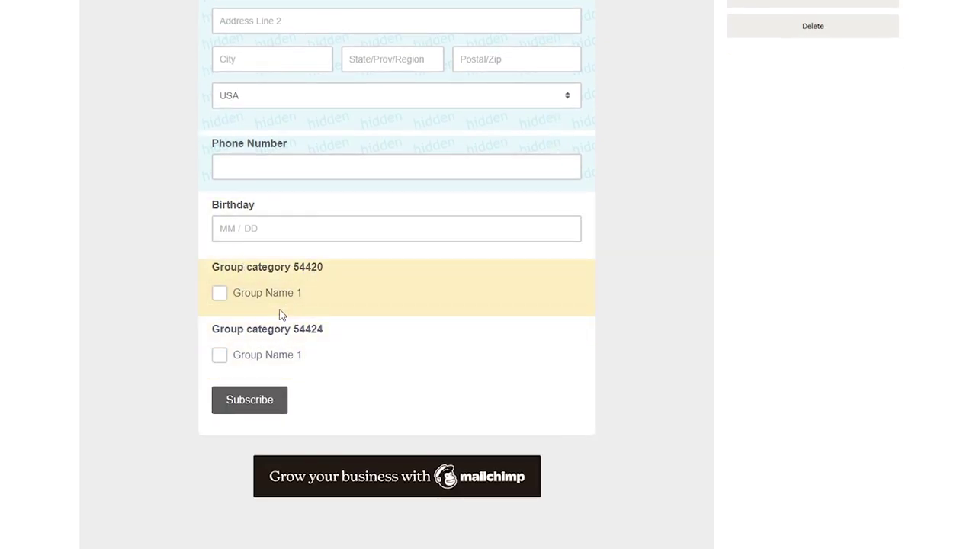
triple_click(834, 148)
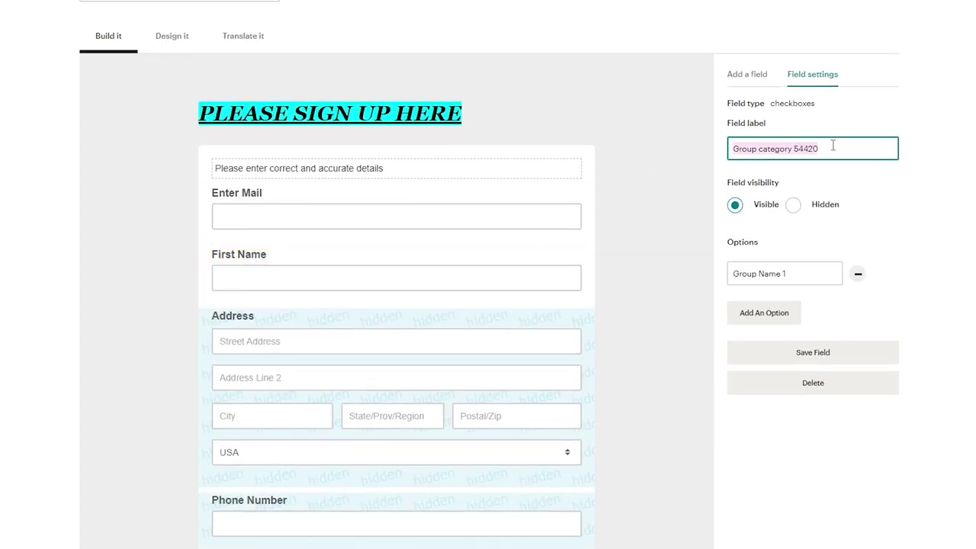
type("ARE YOU FROM THE USA")
- Give the "ARE YOU FROM THE USA" field the options "YES" and "NO", and save the field
left_click_drag(806, 276, 806, 261)
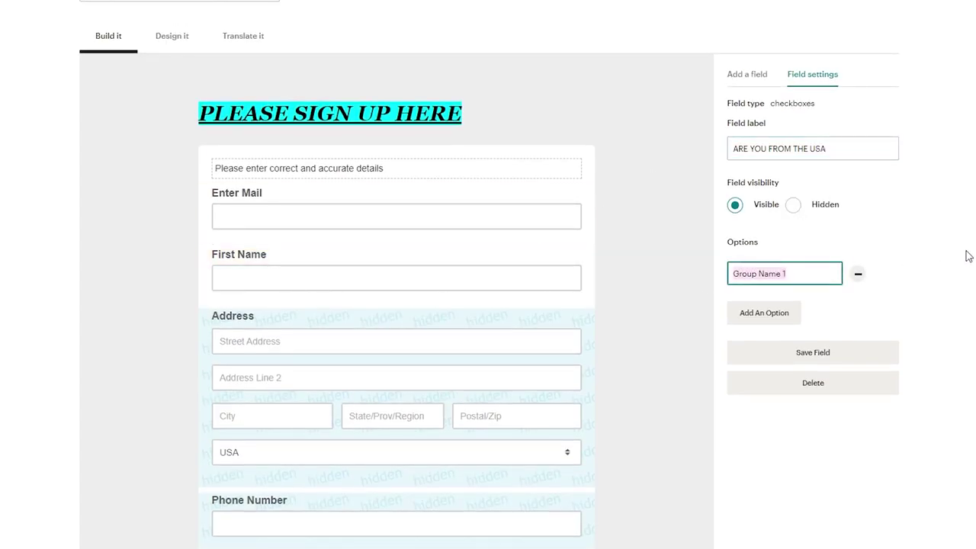
scroll(968, 257, "down", 4)
scroll(968, 256, "up", 4)
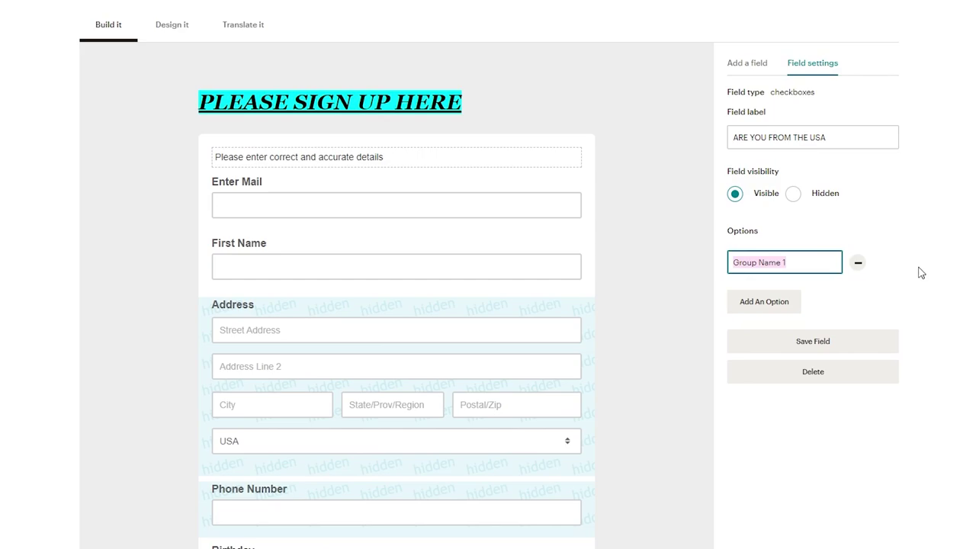
type("YES")
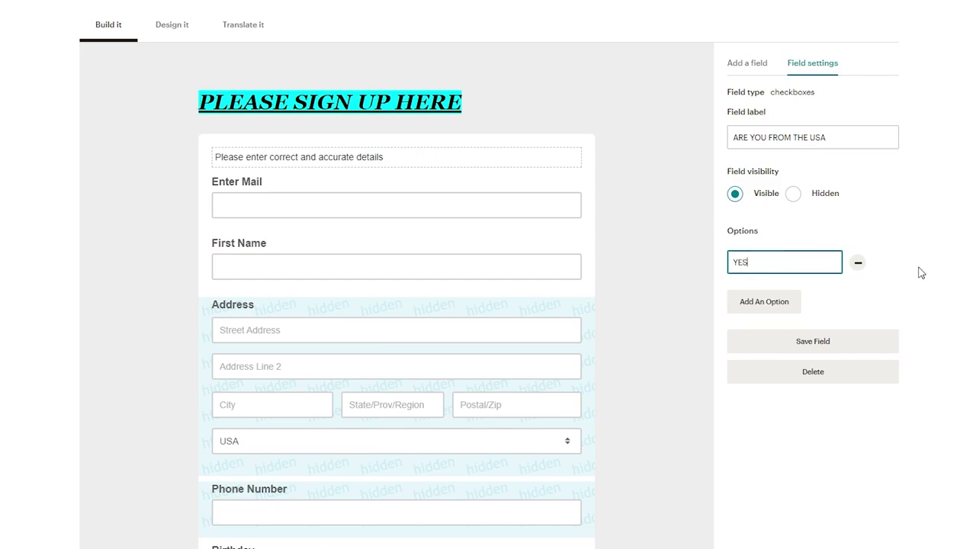
left_click(766, 304)
type("NO")
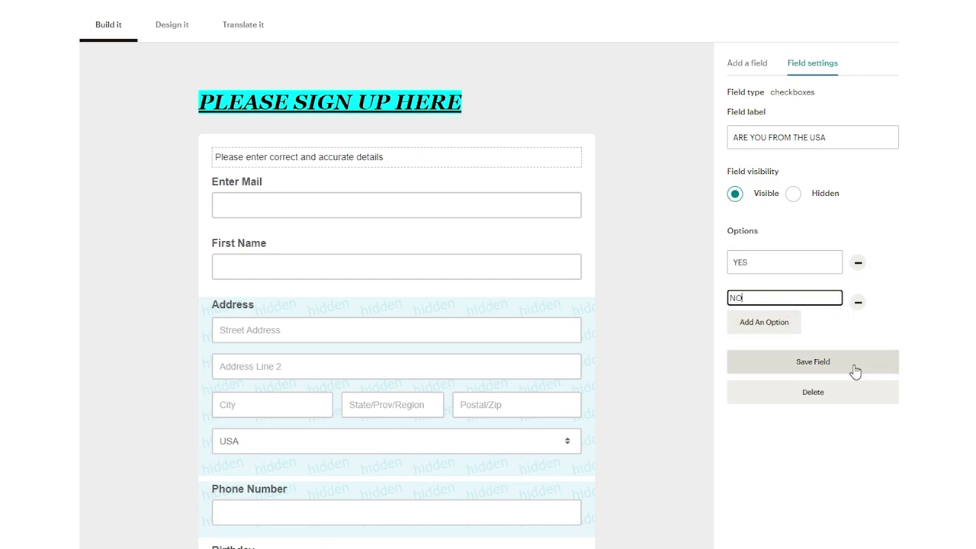
left_click(853, 371)
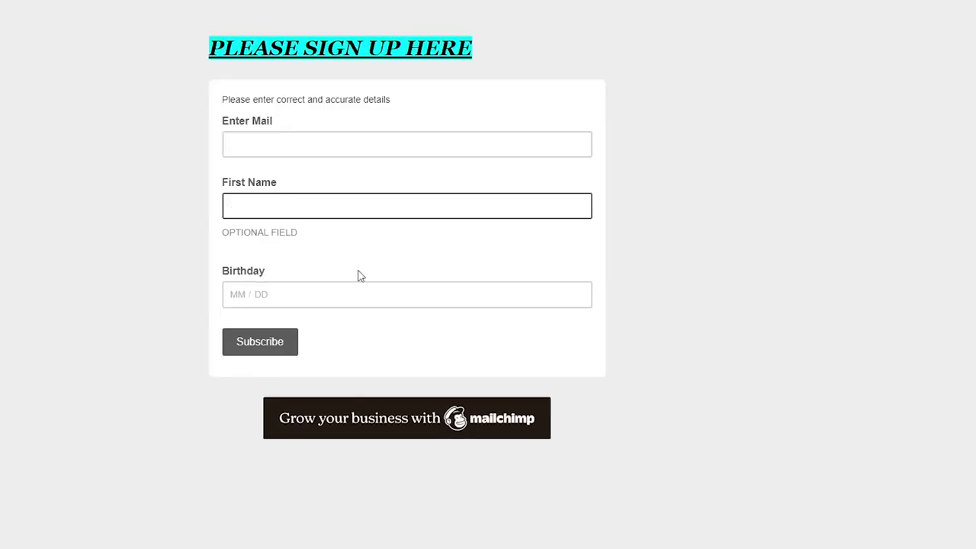
- Reload the live signup form and test the YES and NO check boxes under "ARE YOU FROM THE USA"
key("F5")
left_click(232, 336)
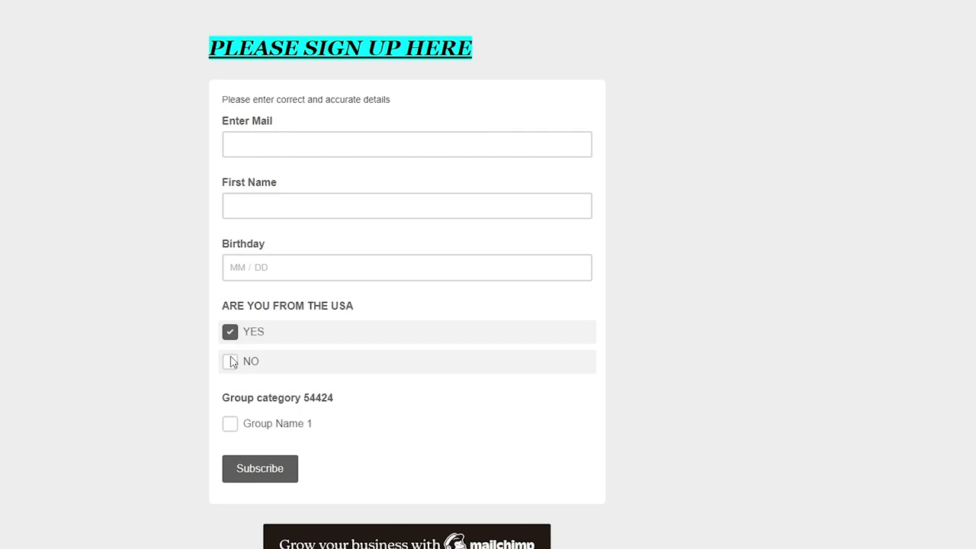
left_click(234, 361)
left_click(230, 363)
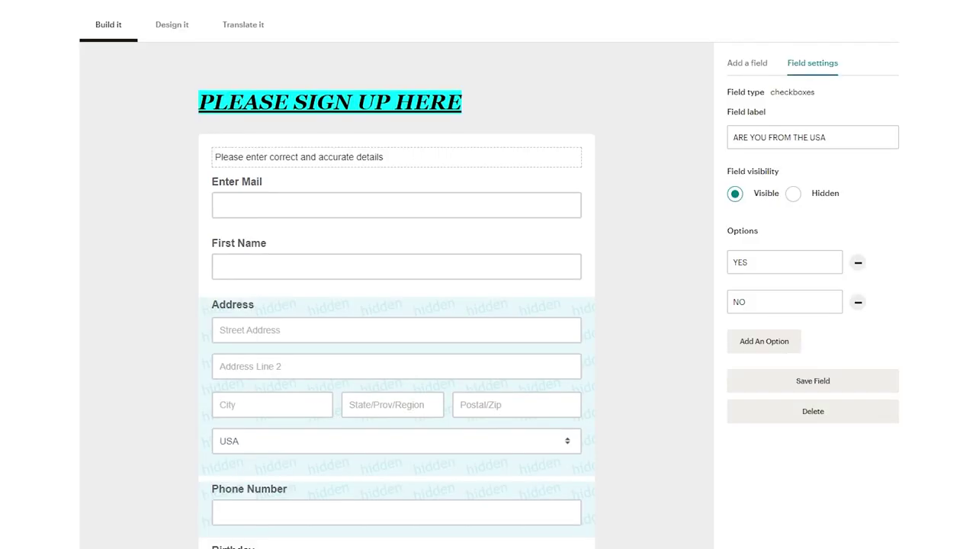
- Review the updated form layout in the form builder and the field types available to add
scroll(543, 302, "down", 1)
scroll(910, 160, "up", 2)
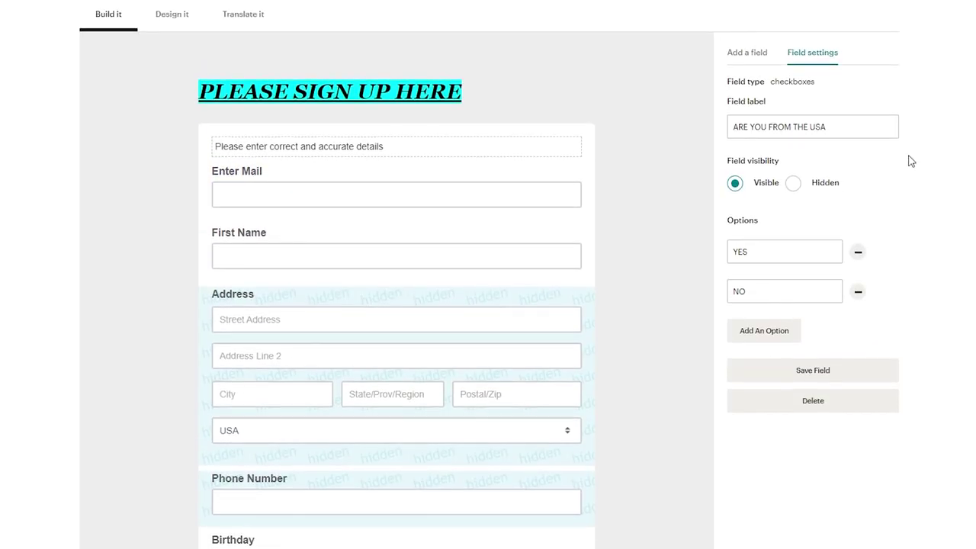
scroll(910, 160, "down", 2)
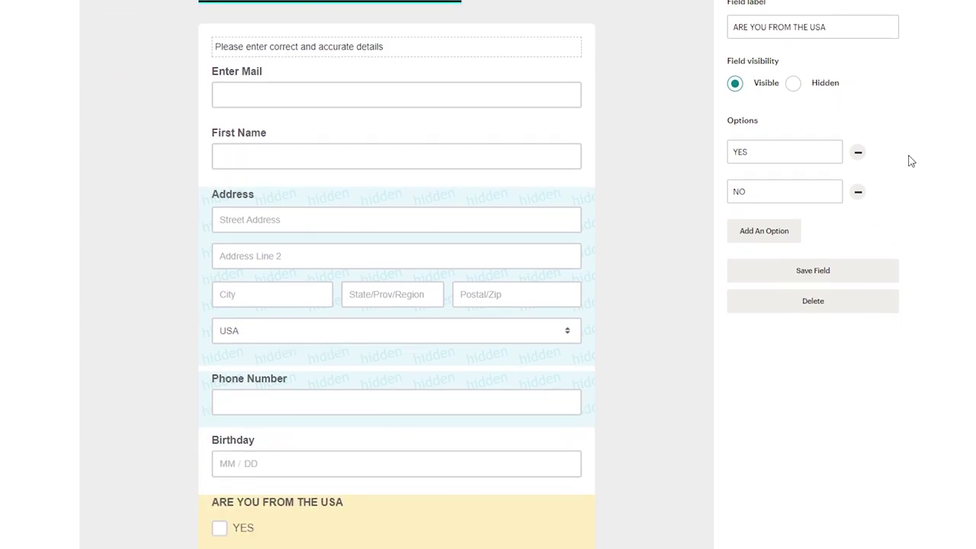
scroll(555, 329, "down", 3)
scroll(743, 139, "up", 5)
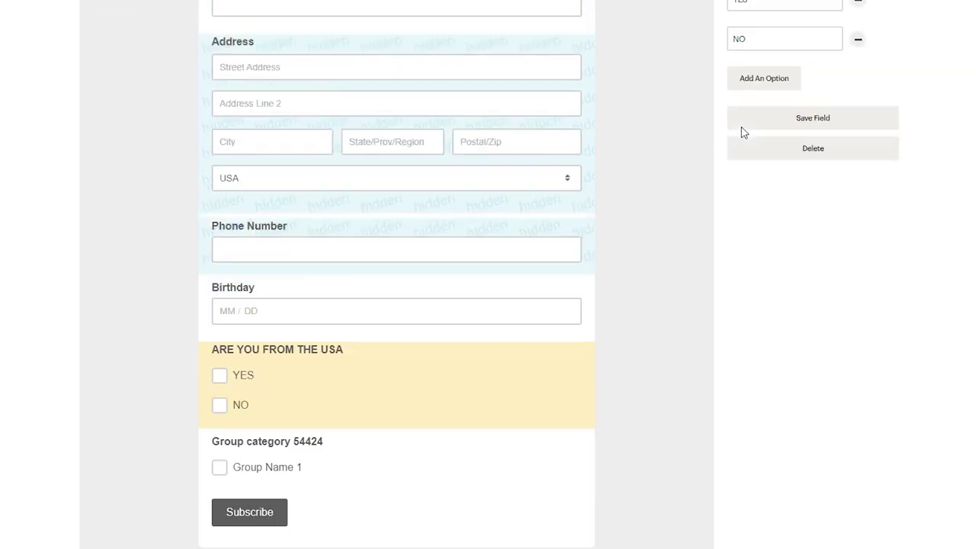
left_click(740, 93)
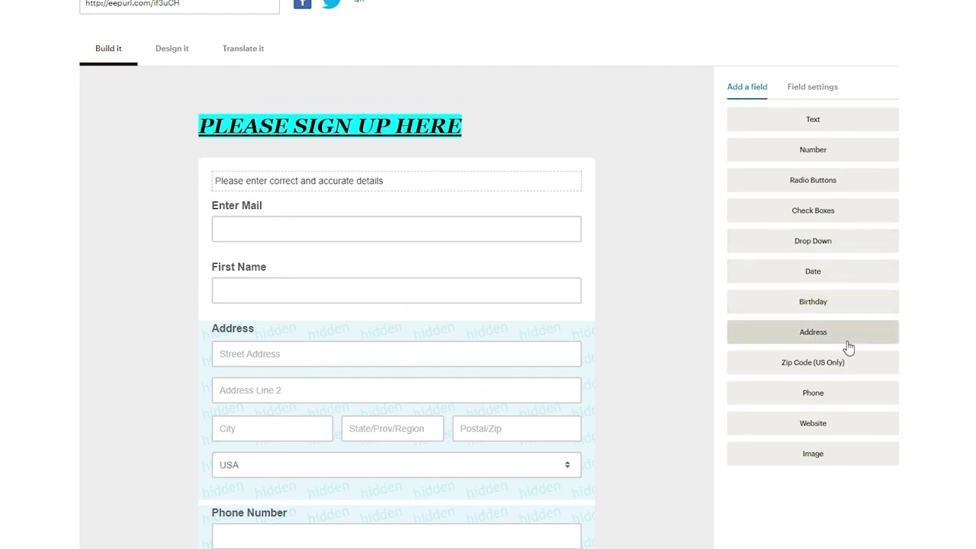
scroll(848, 346, "down", 1)
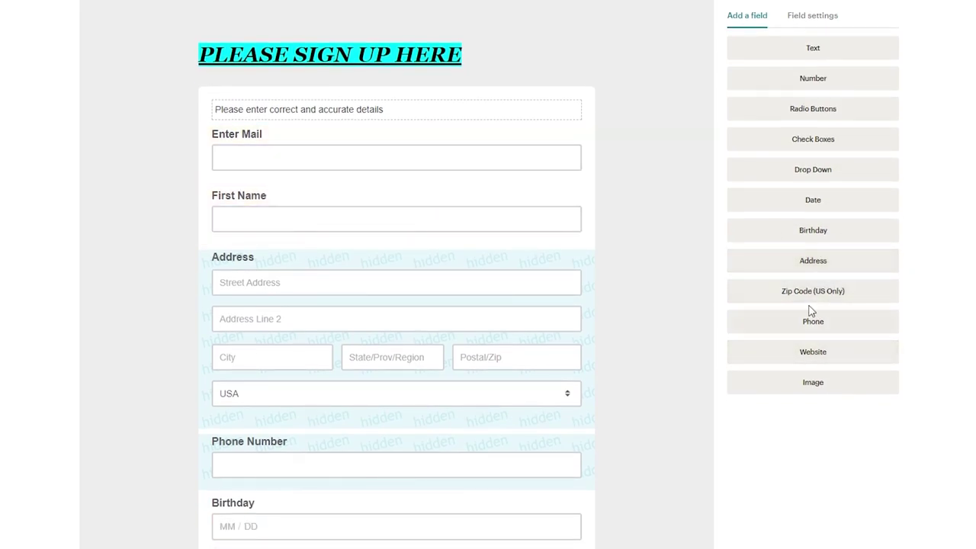
scroll(841, 388, "down", 3)
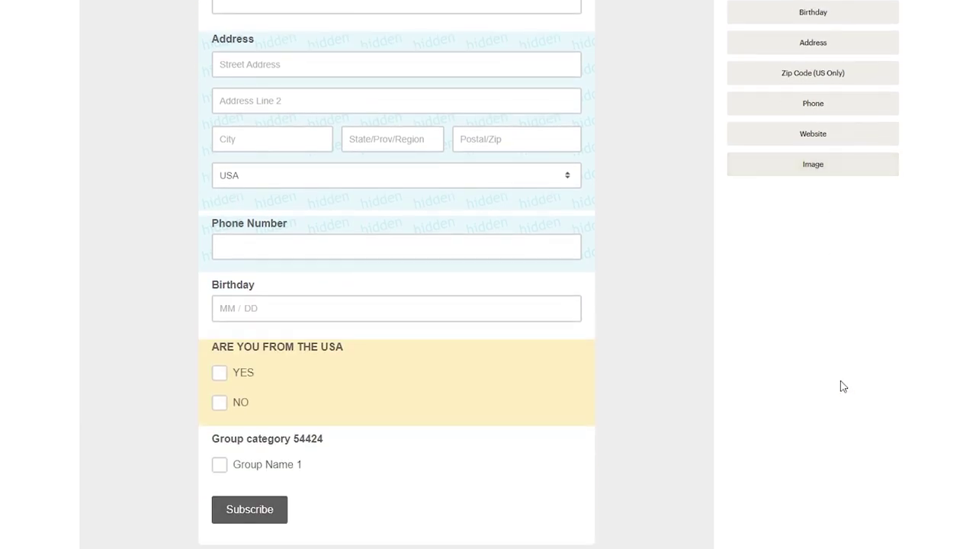
scroll(674, 347, "down", 2)
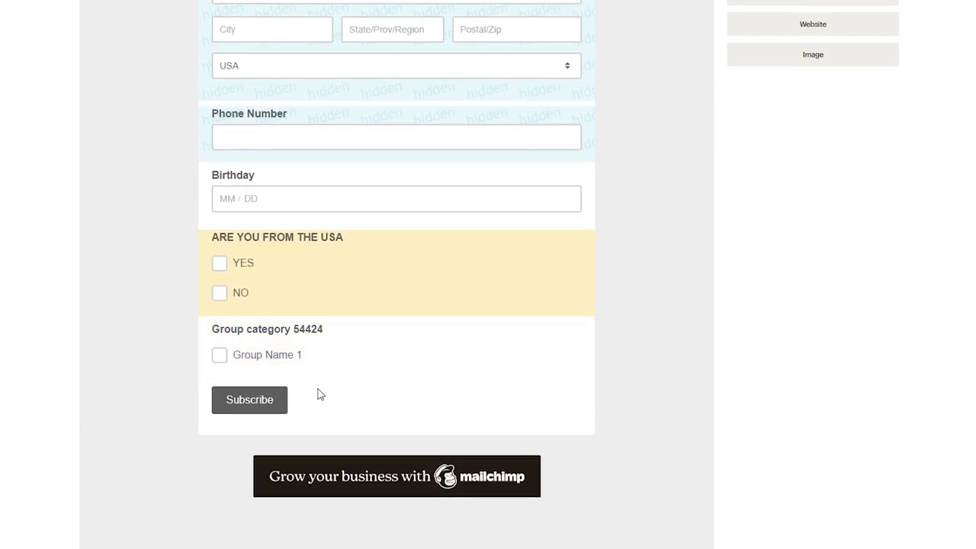
- Select the signup form URL above the form builder
scroll(612, 263, "up", 7)
left_click(234, 51)
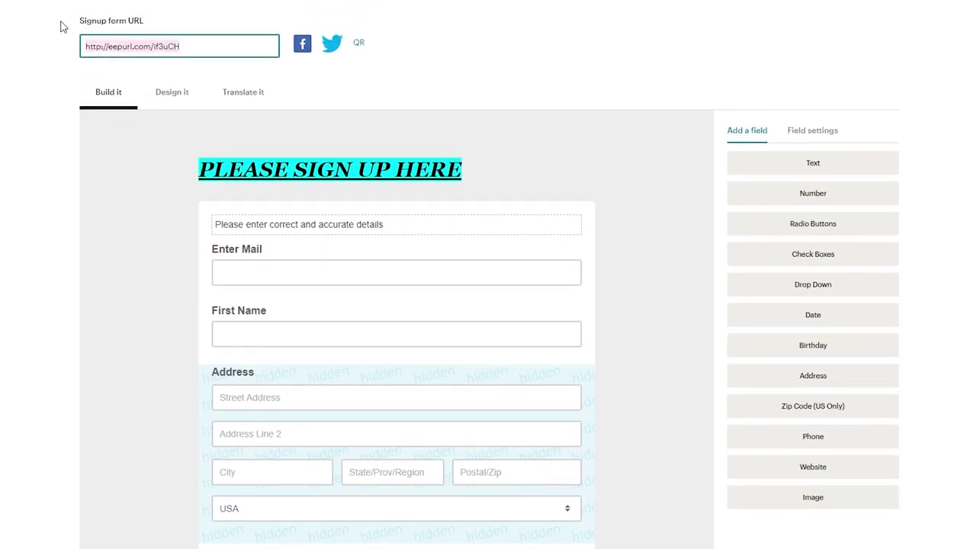